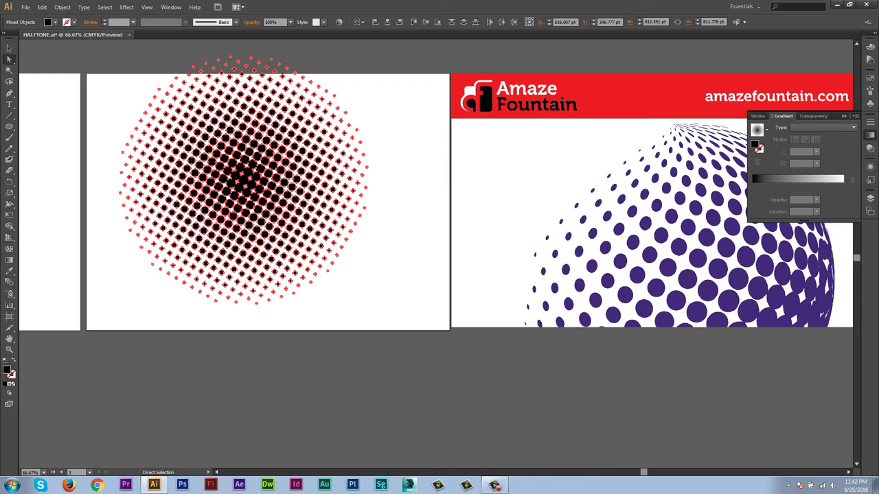
- Marquee-select all the old halftone dots on the left artboard and delete them
left_click(272, 217)
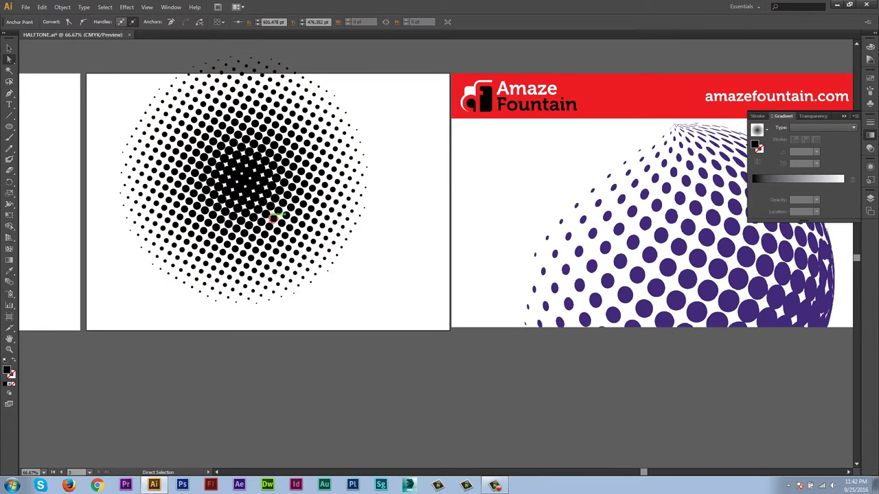
left_click_drag(100, 49, 387, 334)
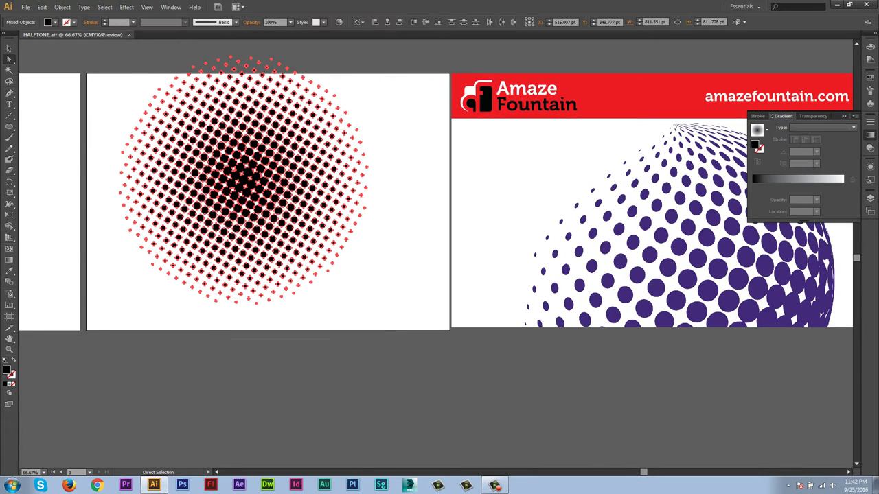
key("Delete")
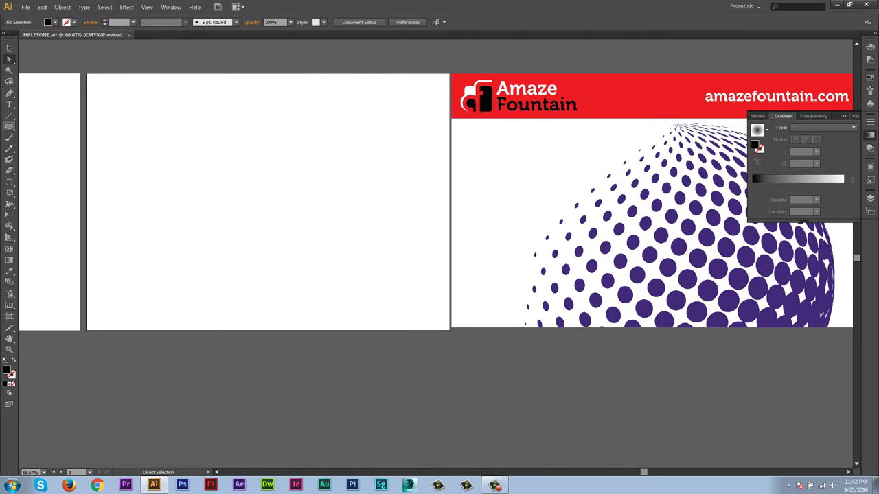
- Draw a large circle on the left artboard with the Ellipse tool
left_click(9, 126)
left_click(262, 193)
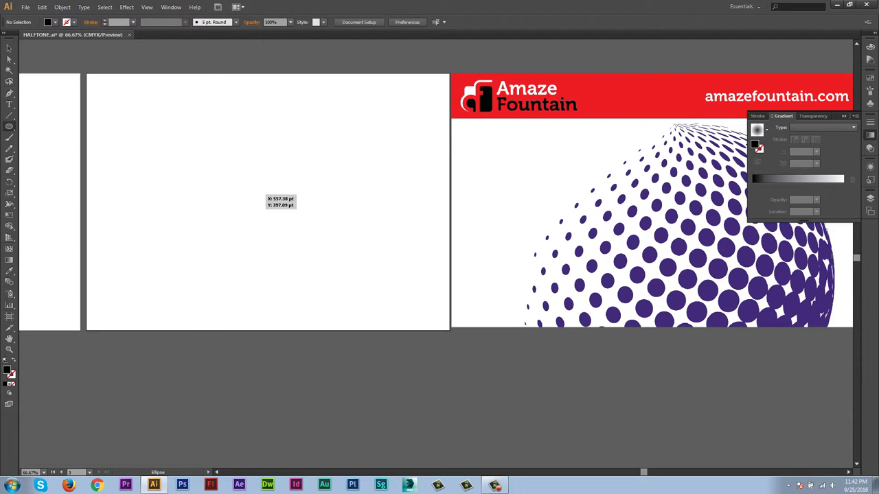
left_click_drag(258, 194, 364, 302)
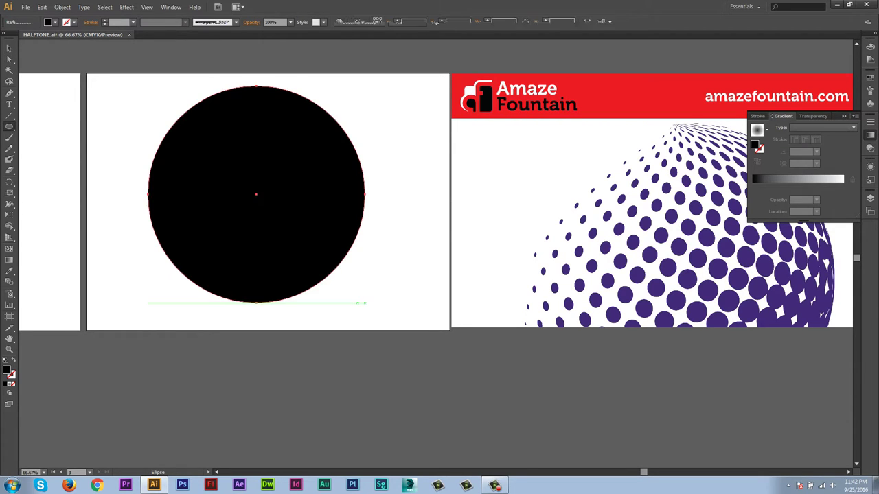
- Fill the circle with a Radial gradient, black at the centre fading to white
key("v")
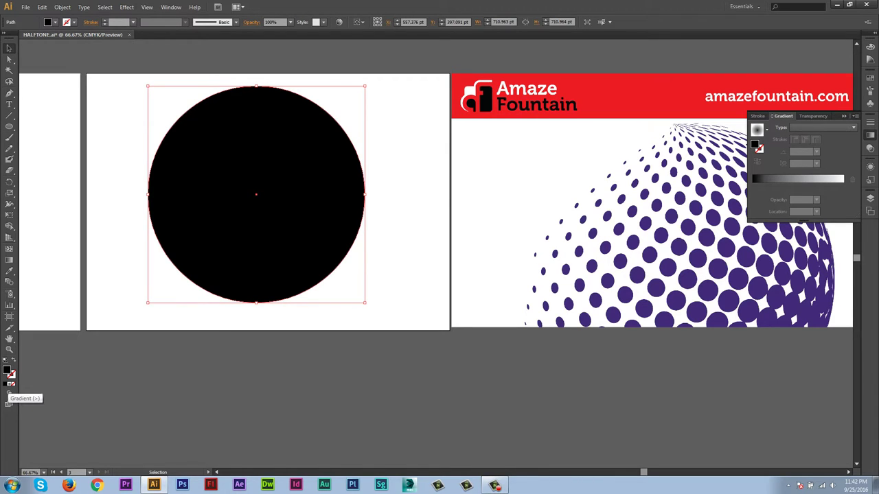
left_click(9, 384)
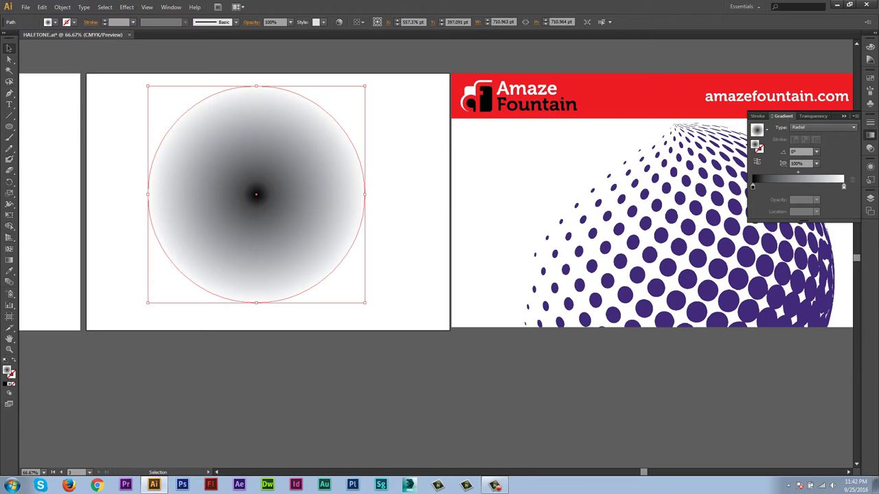
left_click(823, 127)
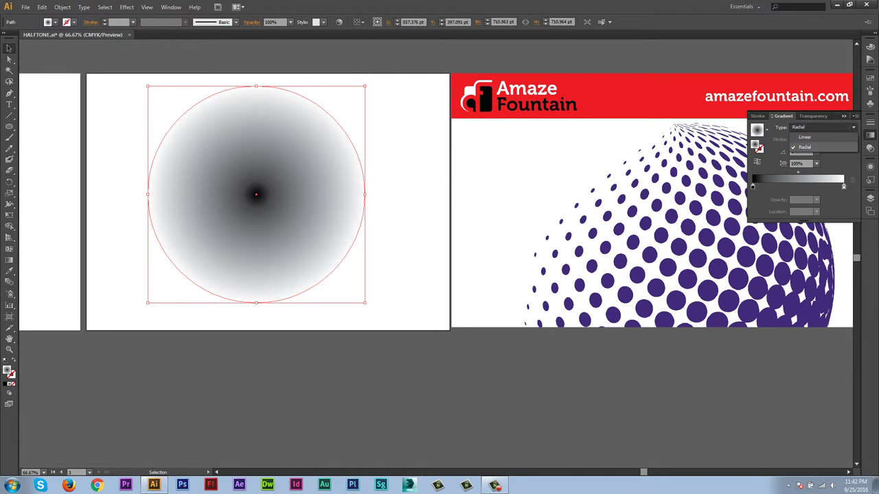
left_click(805, 147)
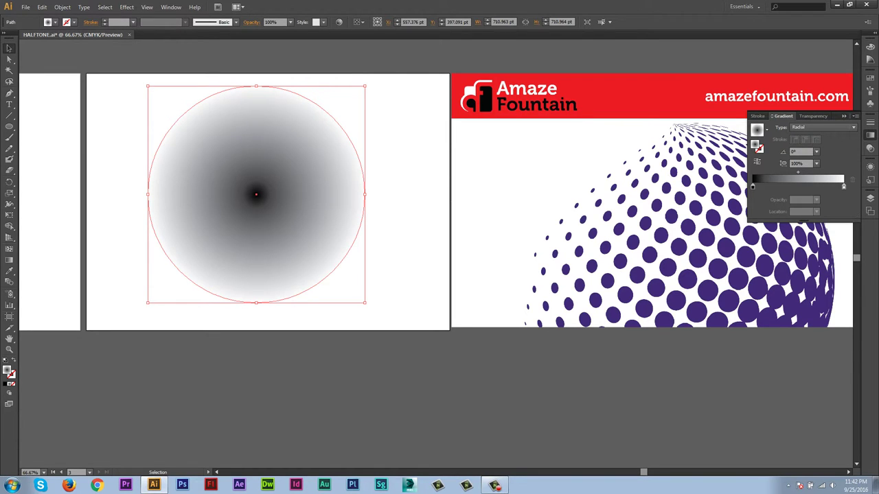
left_click(757, 162)
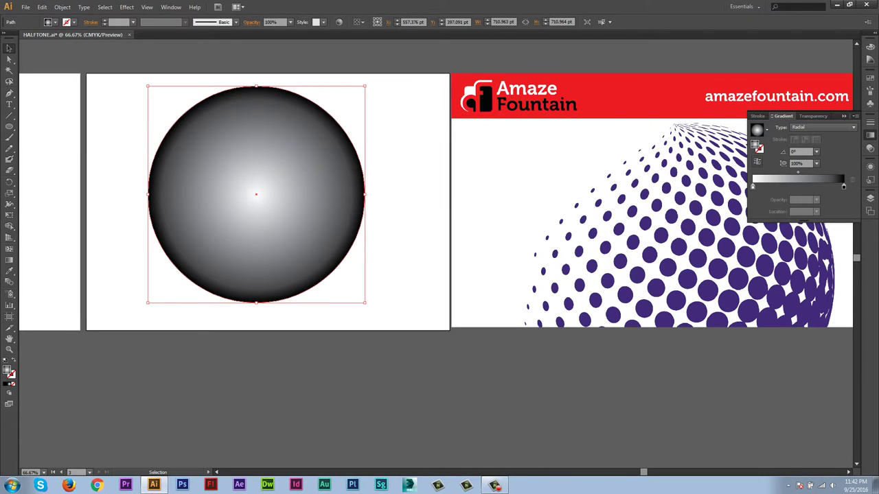
left_click(757, 162)
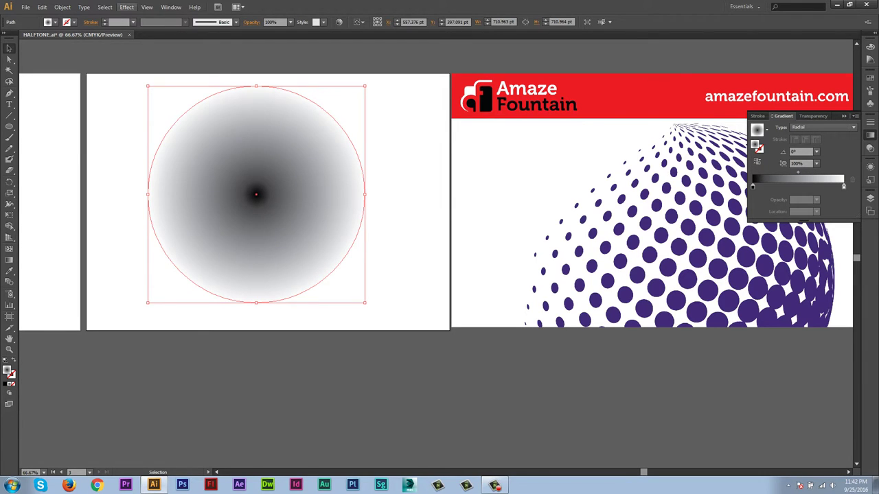
- Apply Pixelate > Color Halftone with a 100-pixel max radius to the gradient circle
left_click(126, 6)
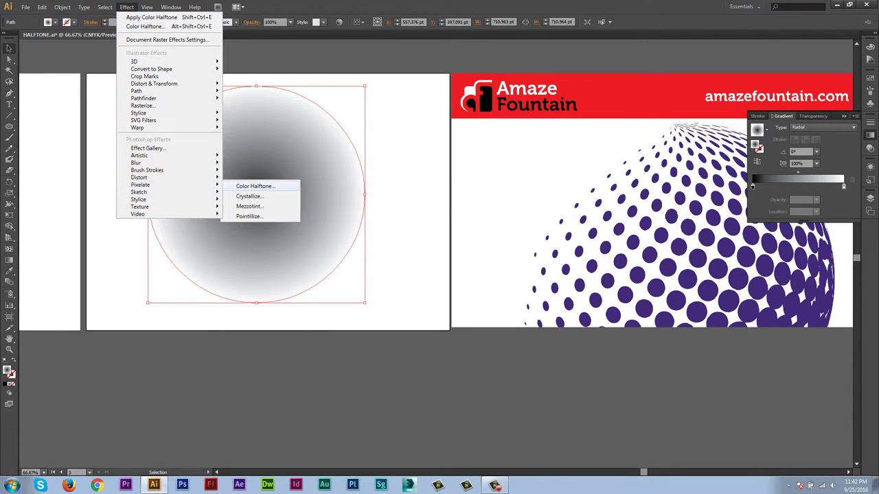
left_click(254, 186)
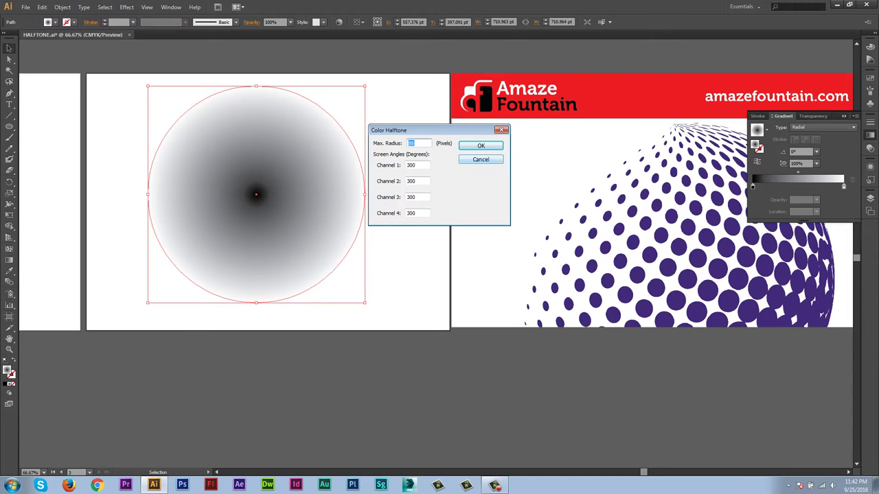
type("12")
key("BackSpace")
type("00")
key("Tab")
key("Return")
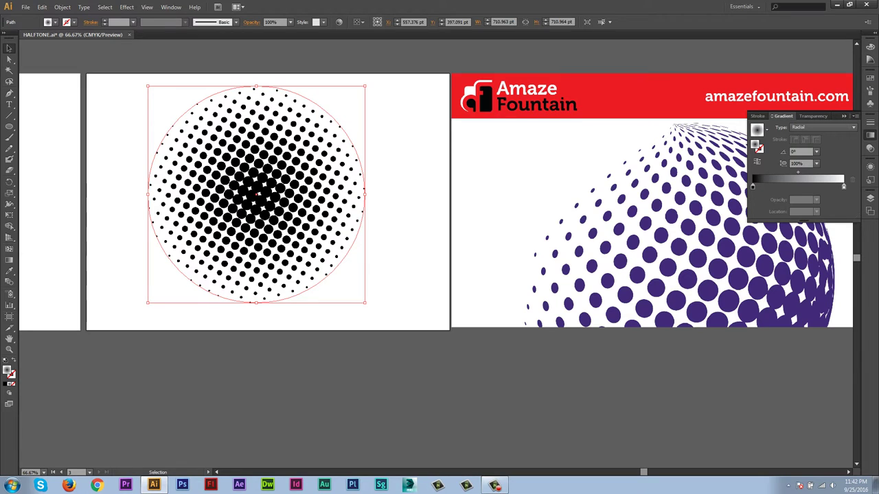
left_click(62, 7)
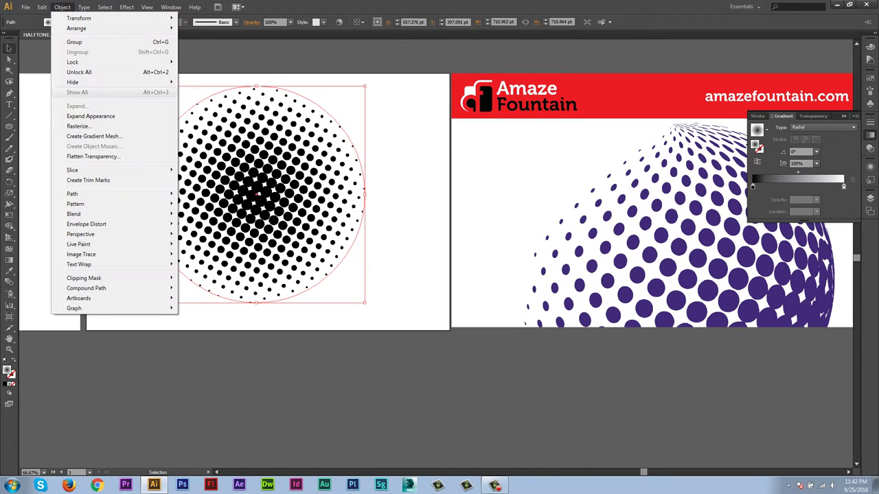
- Expand the halftone's appearance, Image Trace it with Make and Expand, then select a centre dot
left_click(90, 116)
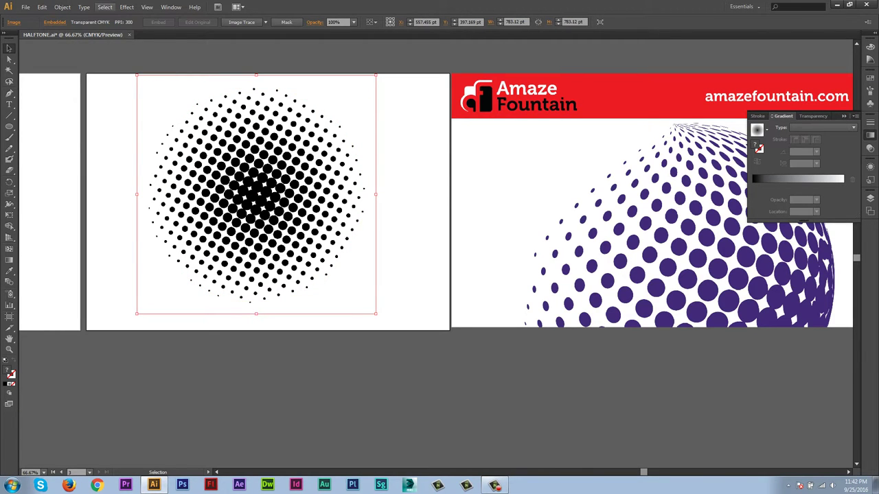
left_click(62, 7)
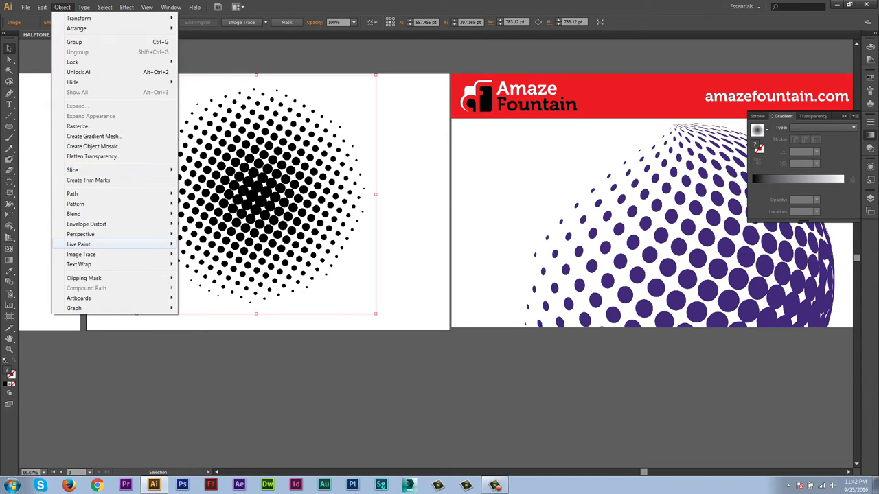
mouse_move(81, 254)
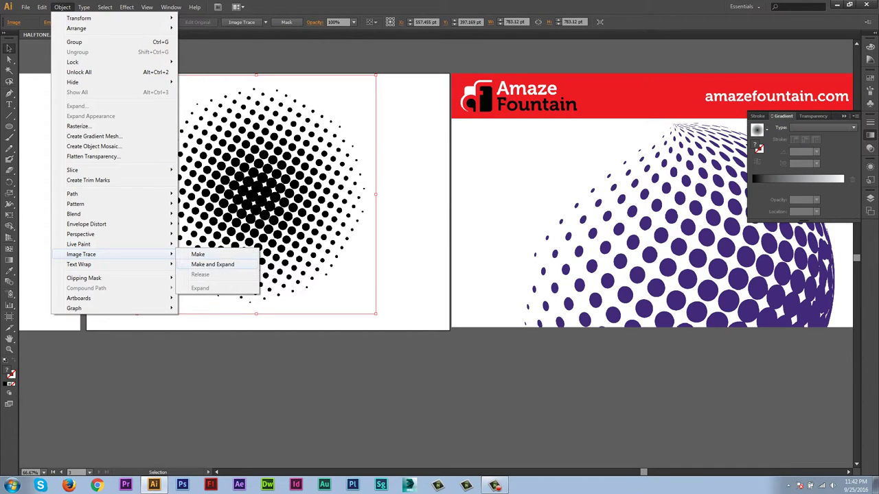
left_click(213, 264)
left_click(494, 256)
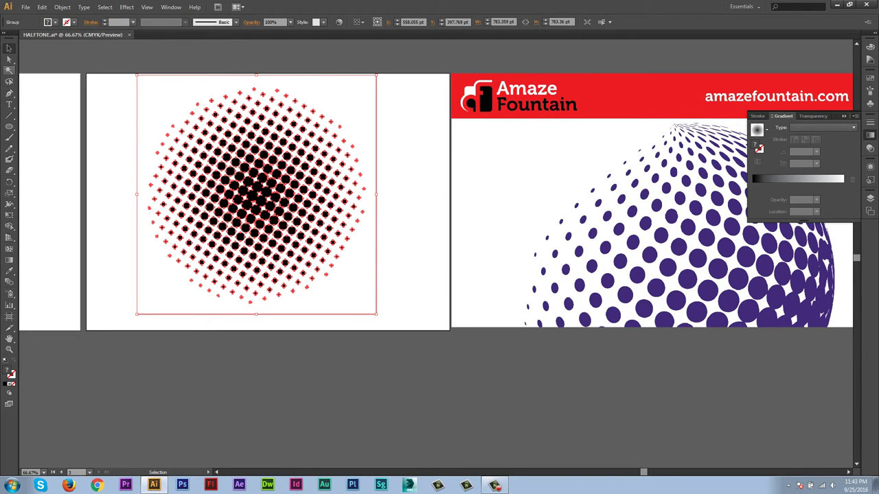
left_click(10, 59)
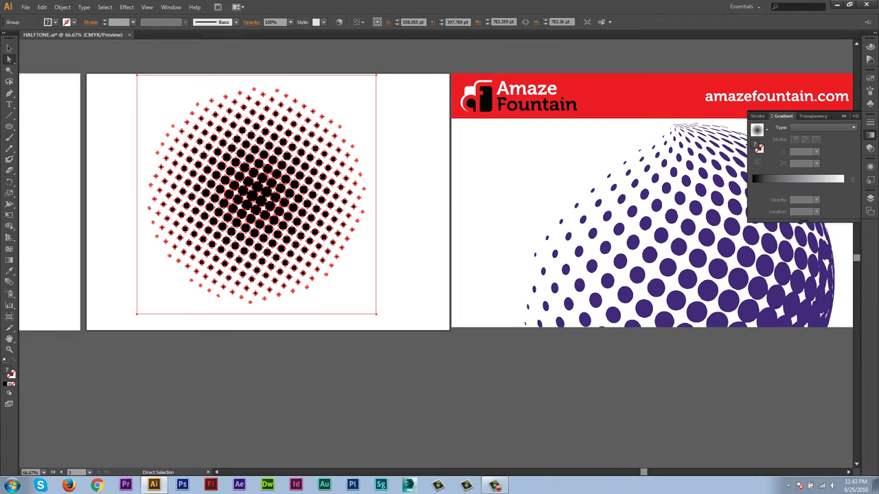
left_click(268, 185)
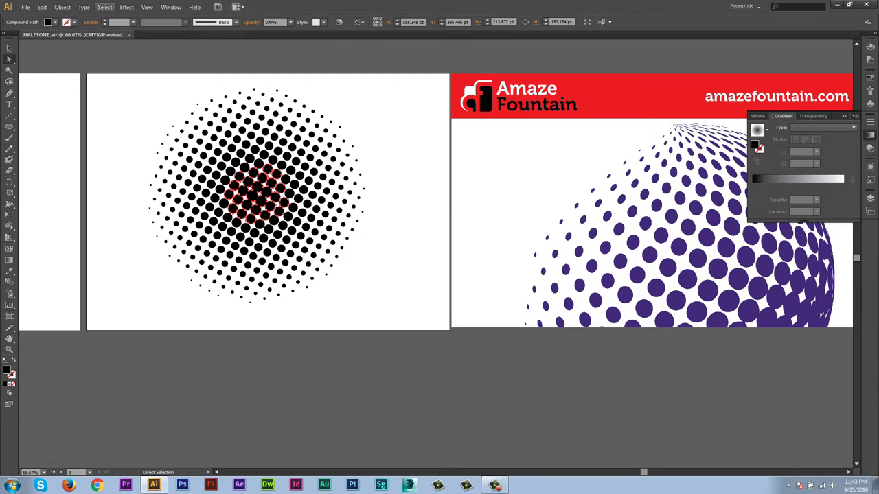
- Select all dots with the same black fill, cut them, and paste them back in front
left_click(104, 7)
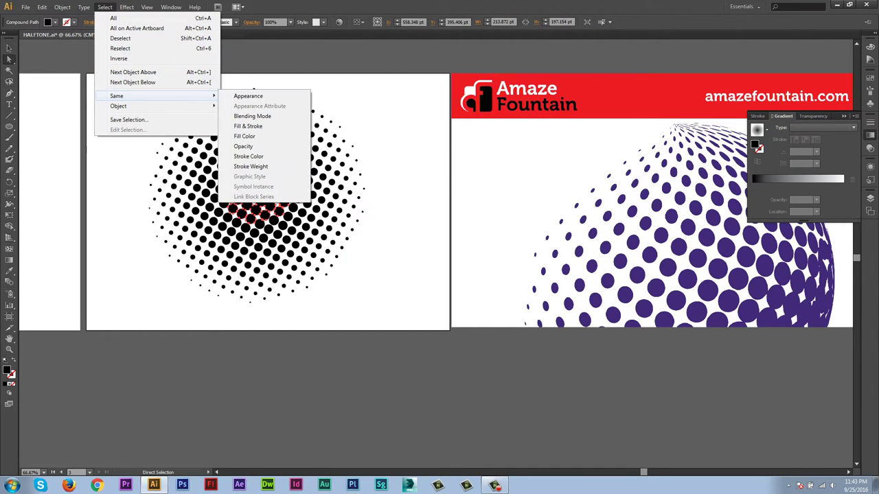
mouse_move(118, 96)
left_click(244, 135)
left_click(41, 7)
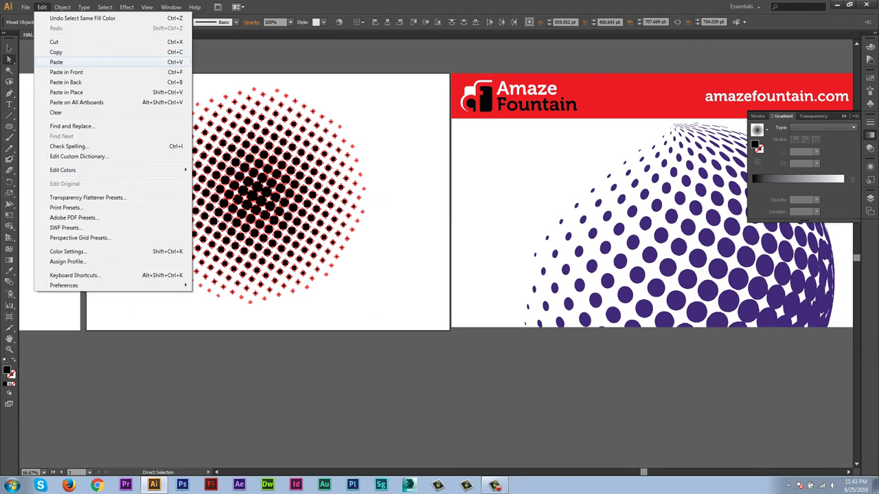
left_click(53, 42)
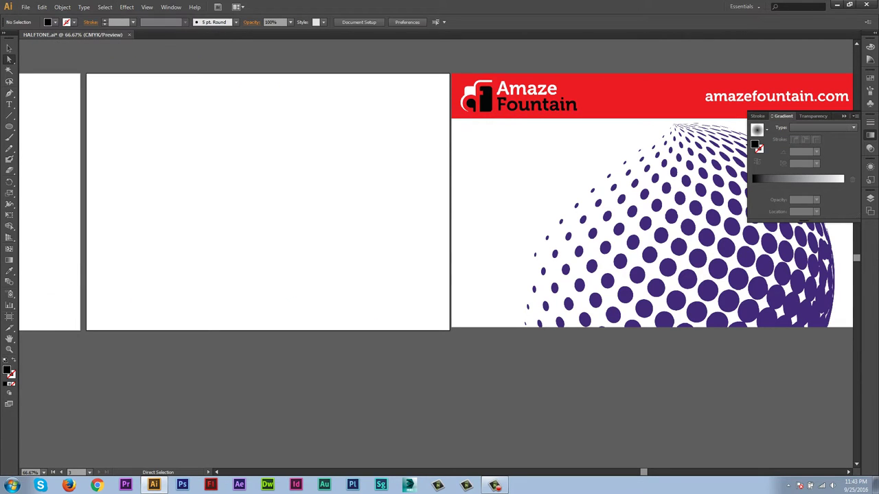
key("ctrl+f")
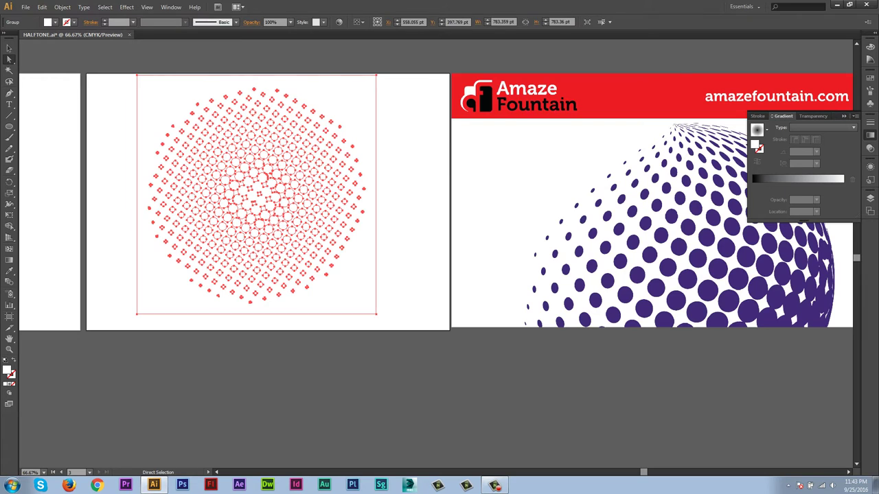
key("Delete")
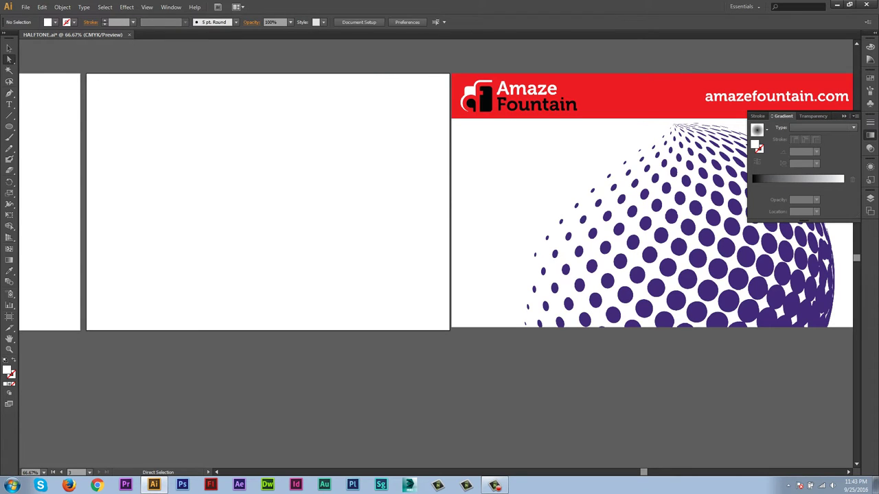
left_click(42, 6)
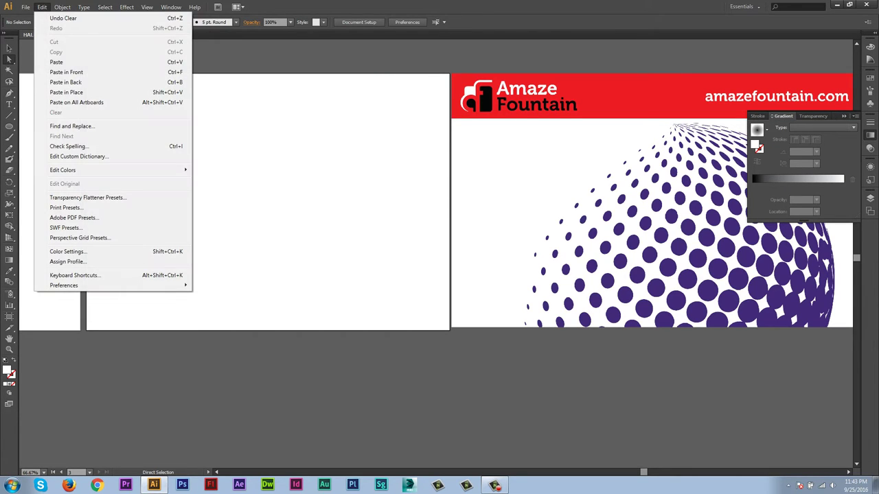
left_click(66, 72)
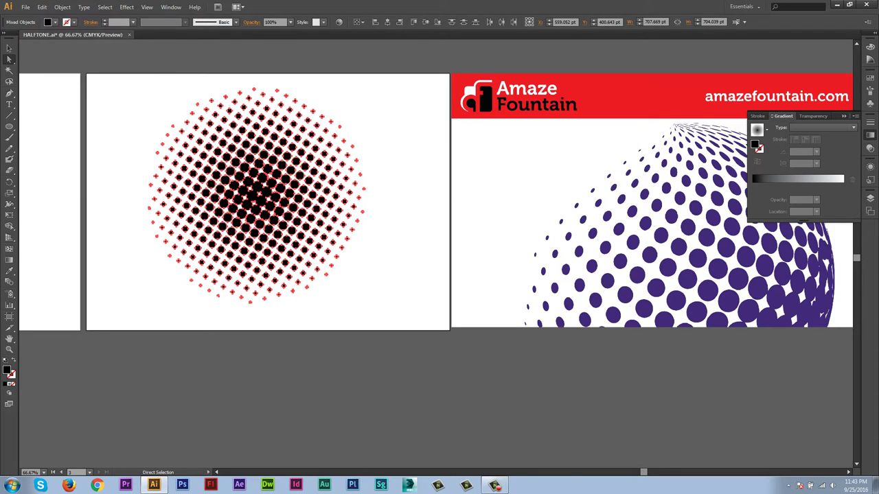
- Open the Pathfinder panel and Unite the selected halftone dots
left_click(171, 7)
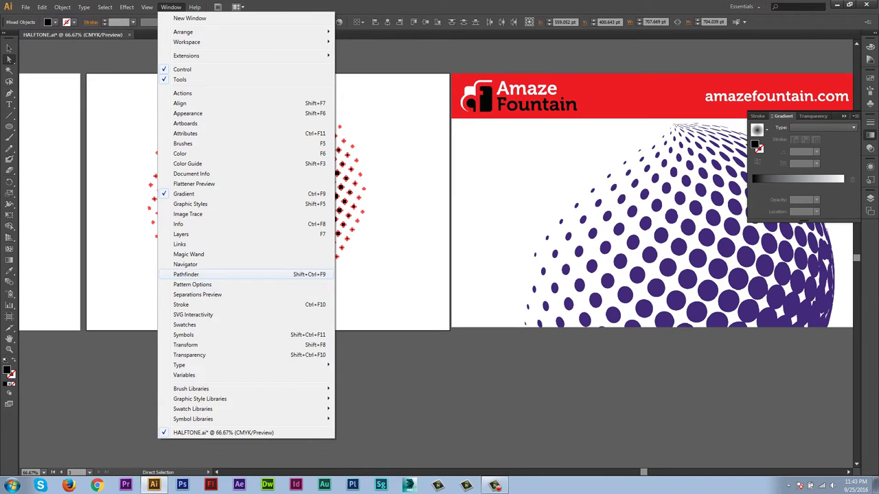
left_click(200, 273)
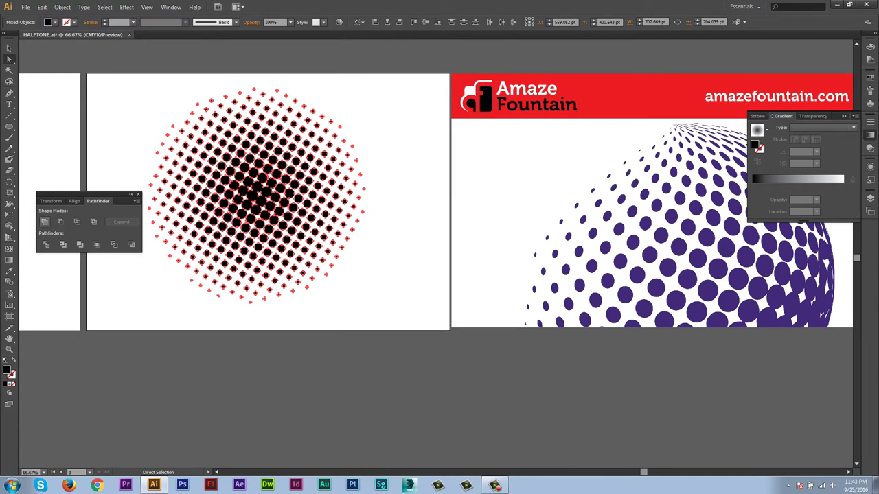
left_click(44, 221)
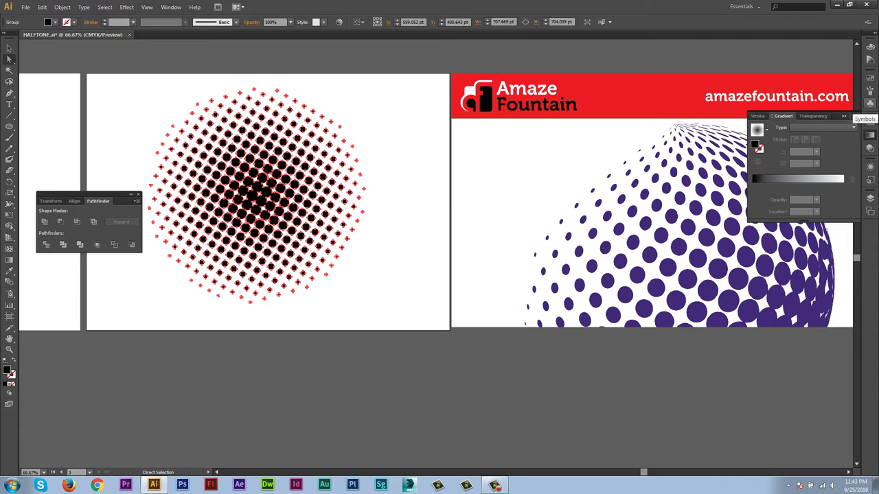
- Save the halftone circle as the symbol 'halftone01', then delete it from the artboard
left_click(869, 103)
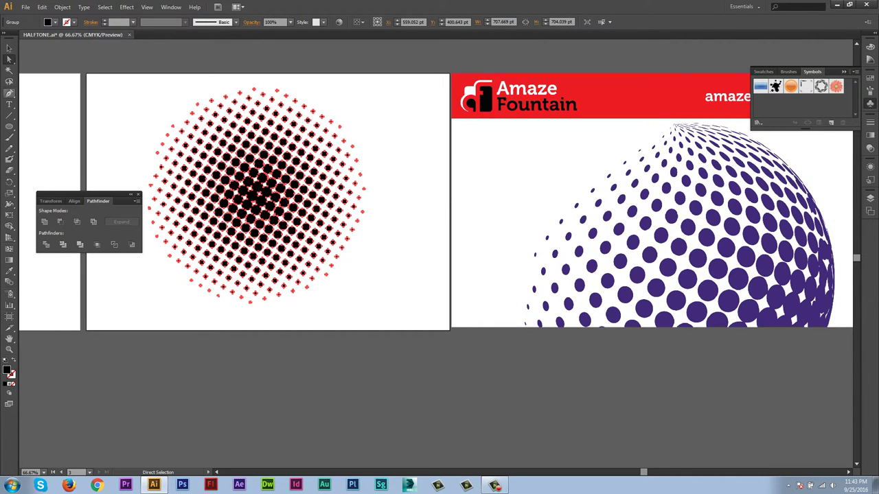
left_click(9, 48)
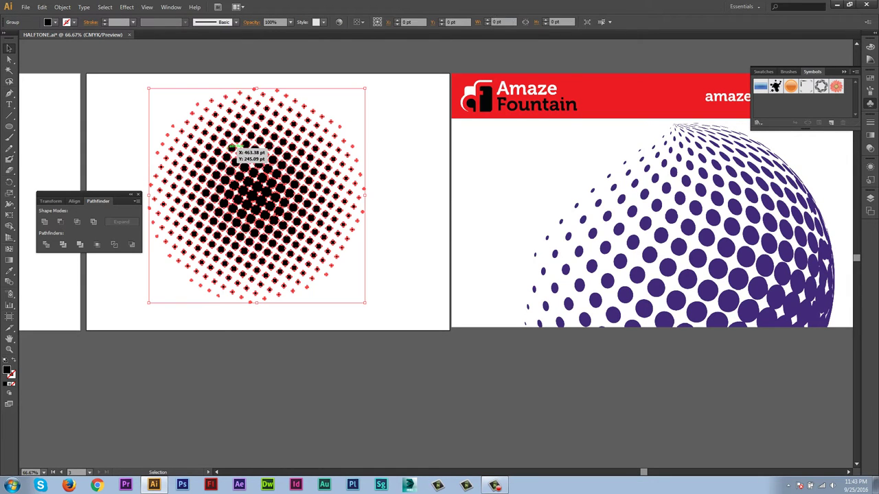
left_click_drag(246, 196, 755, 124)
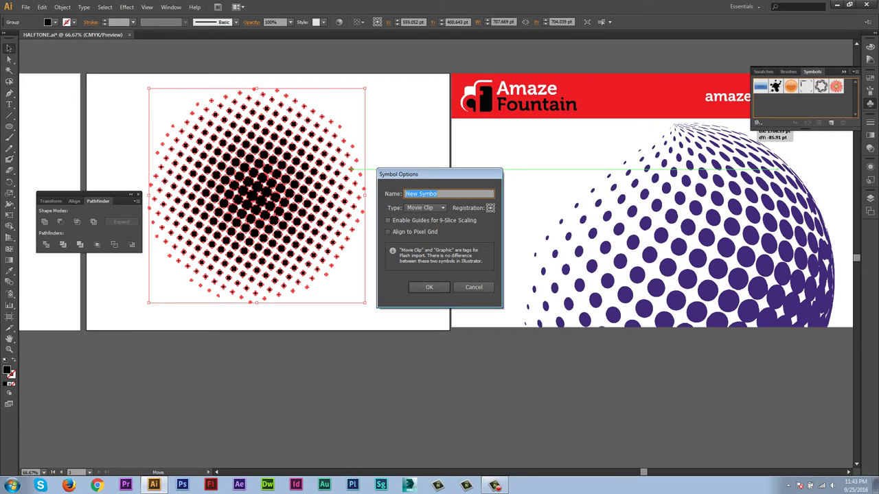
type("h")
type("on")
type("01")
key("Return")
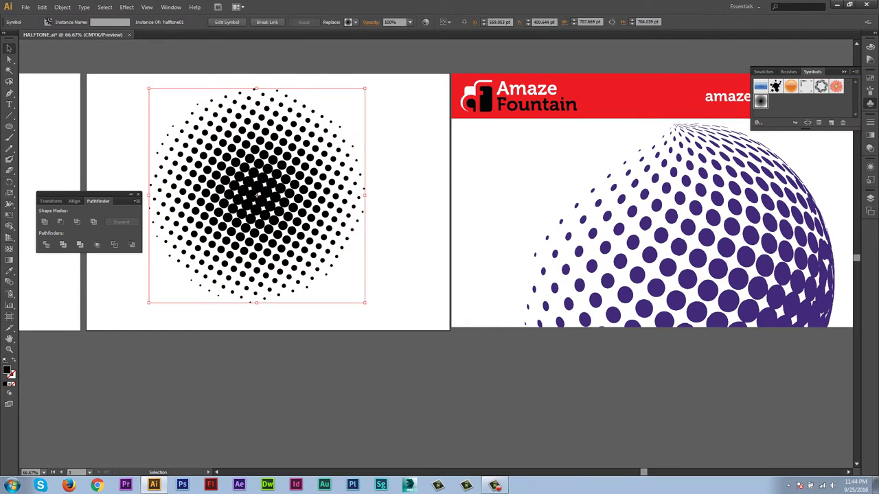
key("Delete")
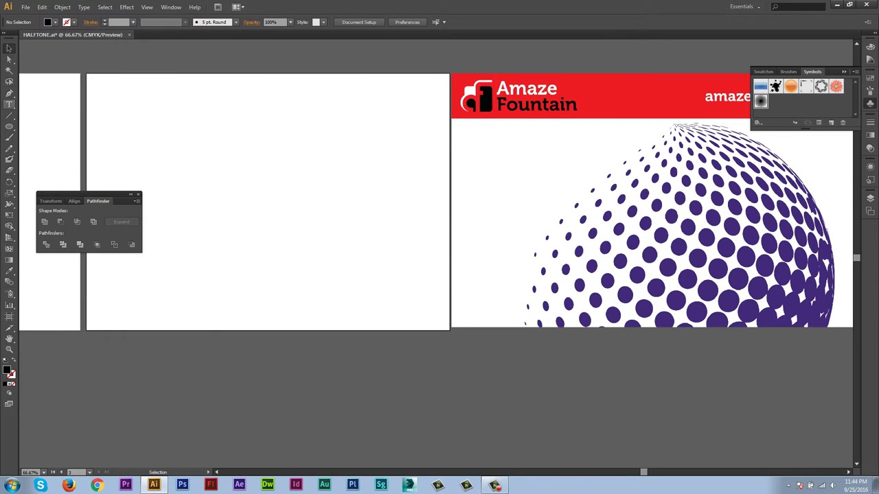
left_click(9, 126)
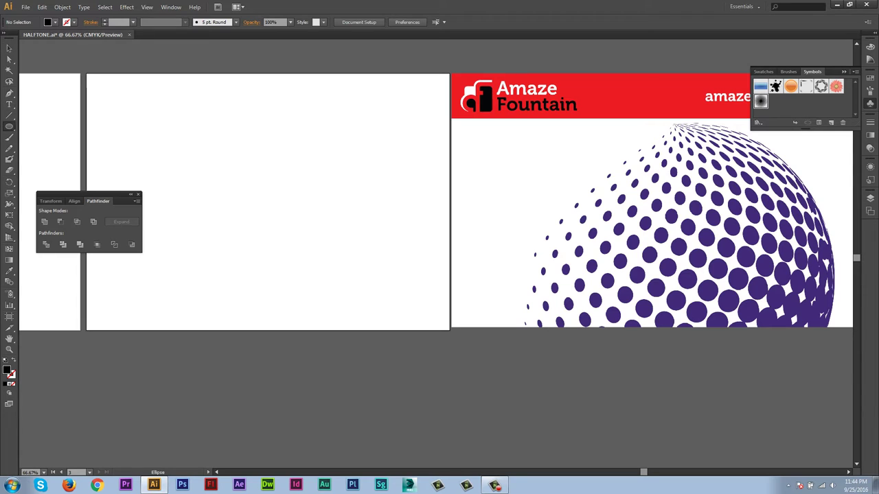
- Draw a large black circle, centre it, and delete its left anchor to leave the right half
left_click_drag(226, 203, 342, 318)
key("v")
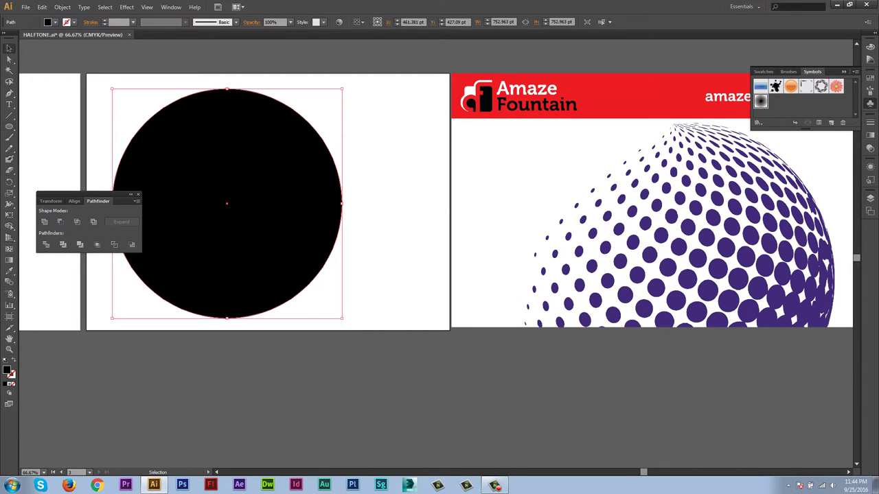
left_click_drag(261, 216, 302, 212)
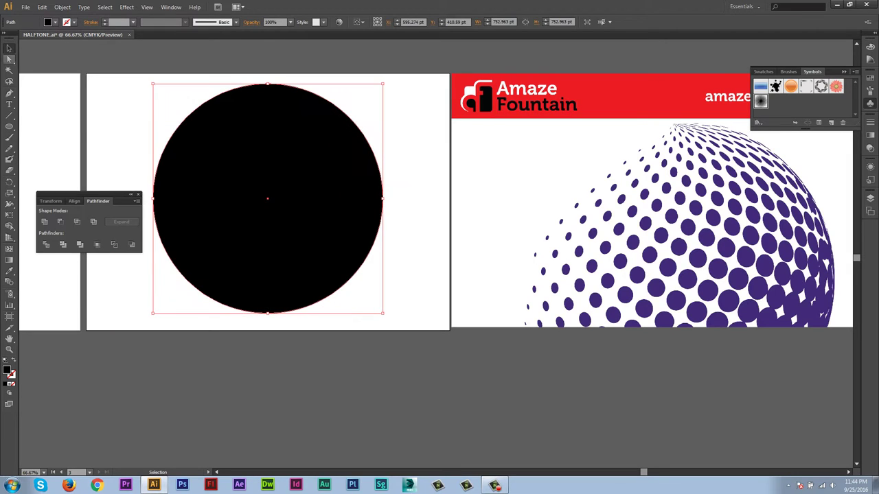
left_click(10, 59)
left_click_drag(123, 167, 186, 250)
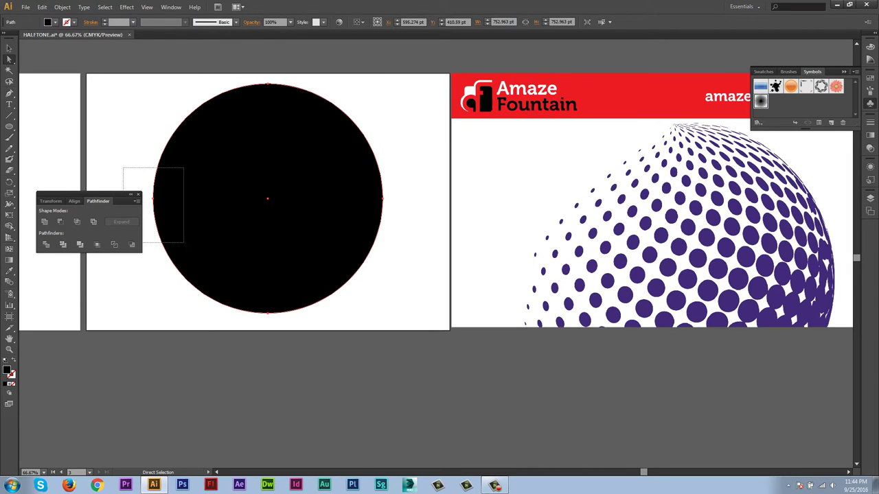
key("Delete")
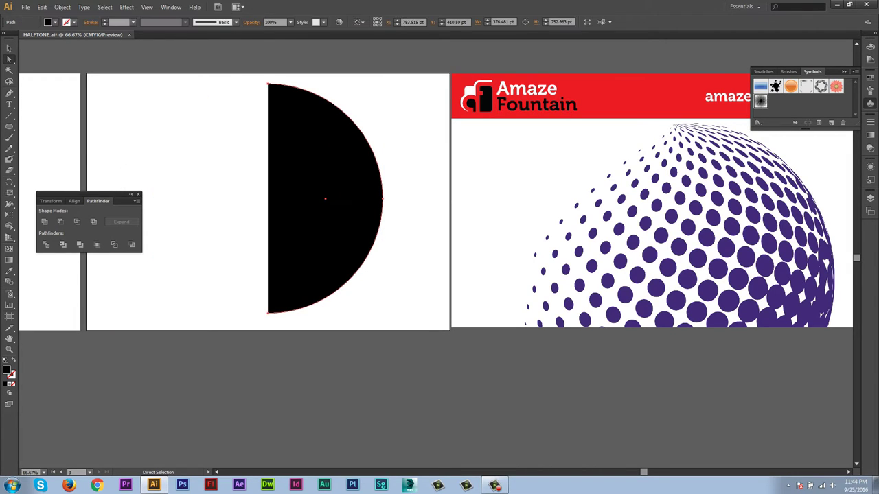
- In Outline view, join the half-circle's two open end anchors, then return to Preview
key("v")
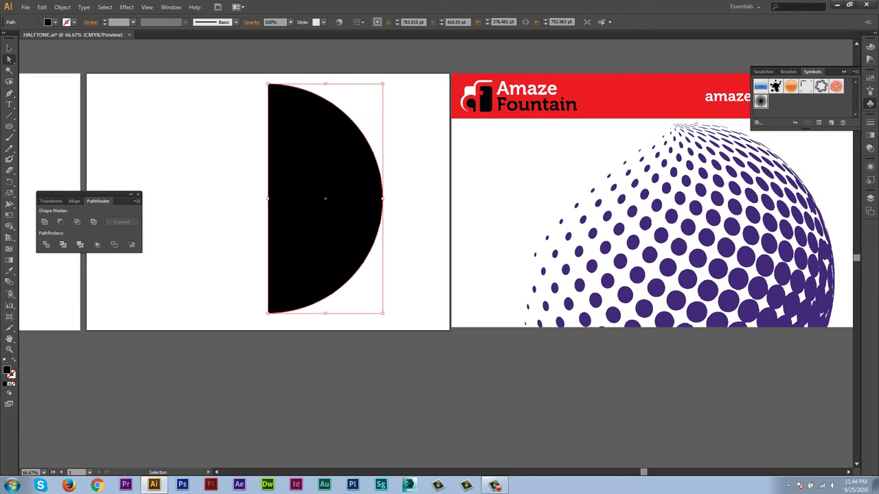
key("a")
left_click(147, 7)
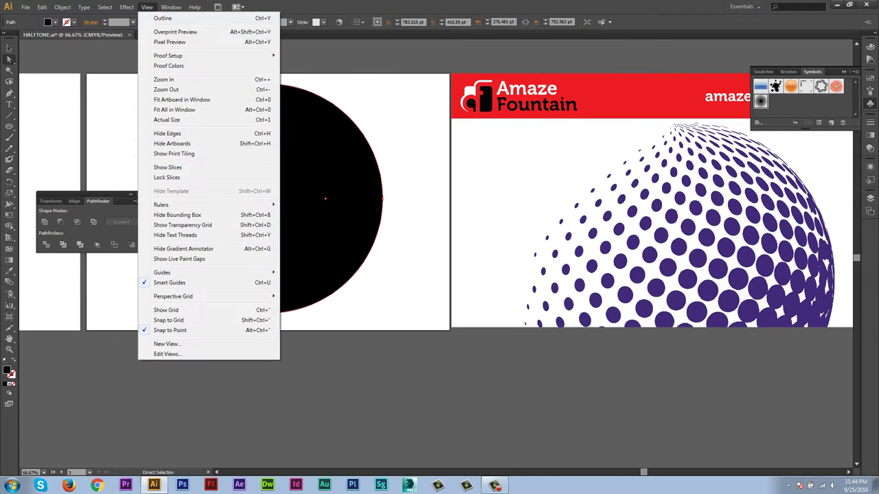
left_click(163, 18)
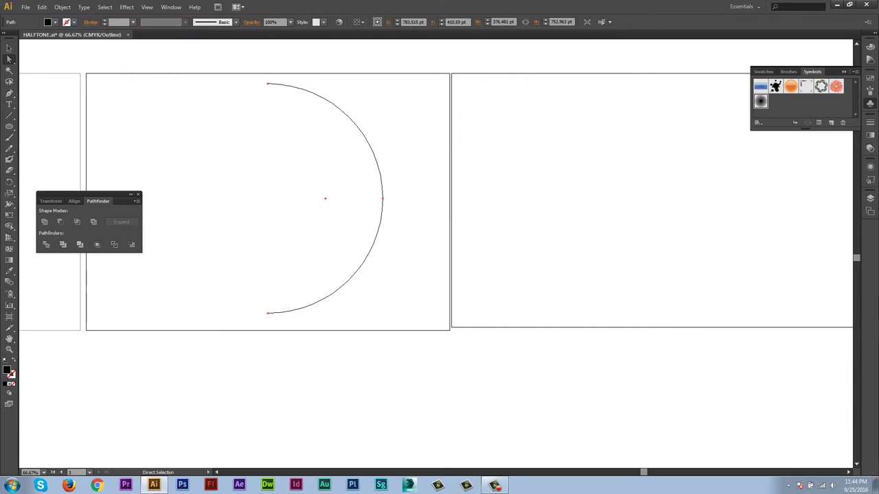
left_click_drag(229, 68, 285, 340)
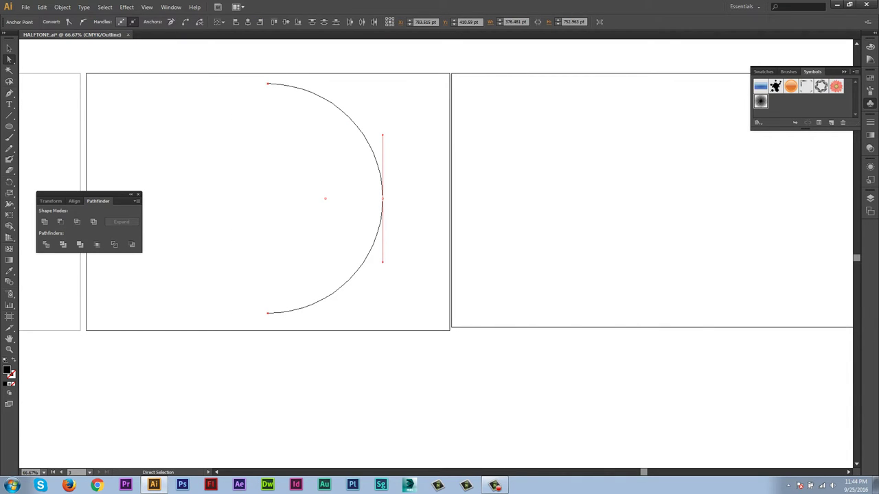
left_click(62, 7)
mouse_move(73, 194)
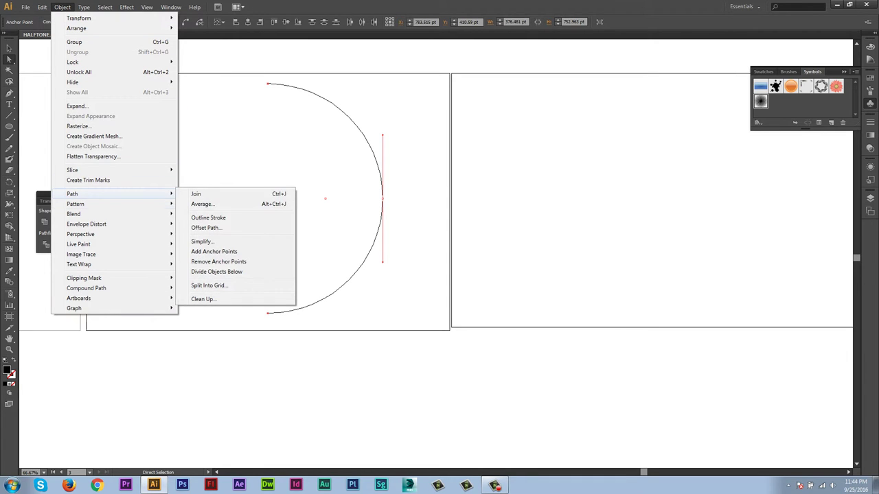
left_click(199, 193)
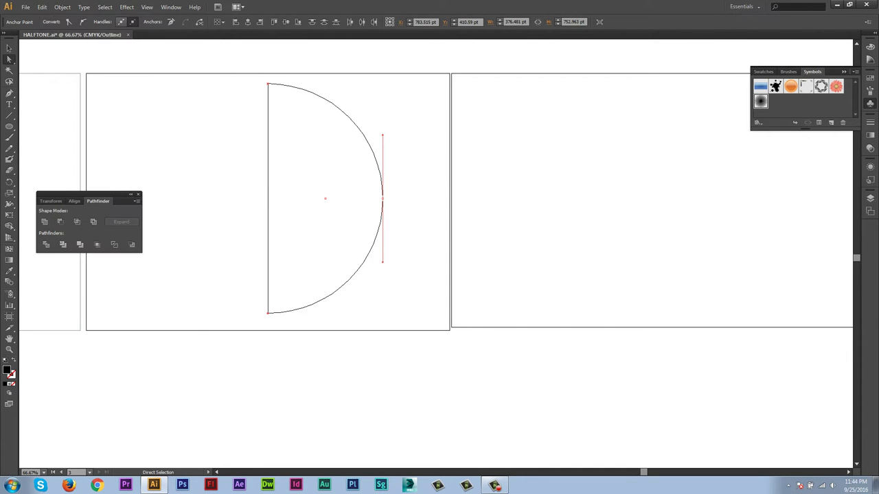
left_click(171, 7)
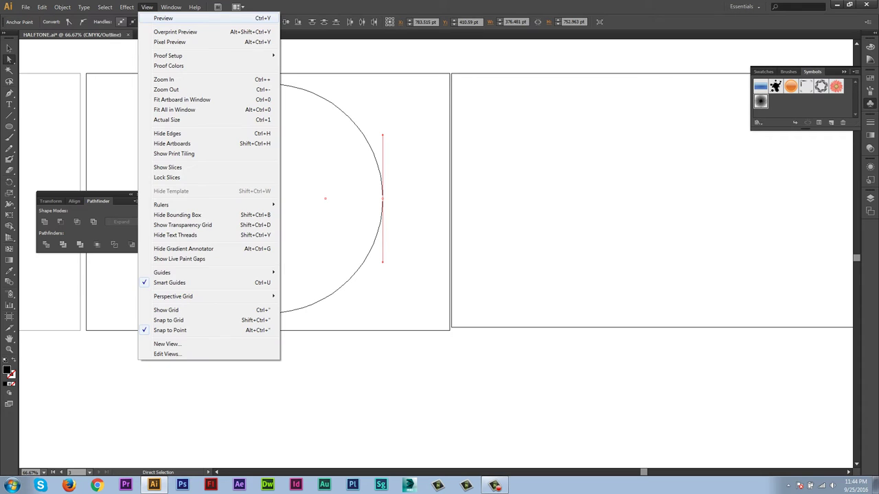
left_click(162, 18)
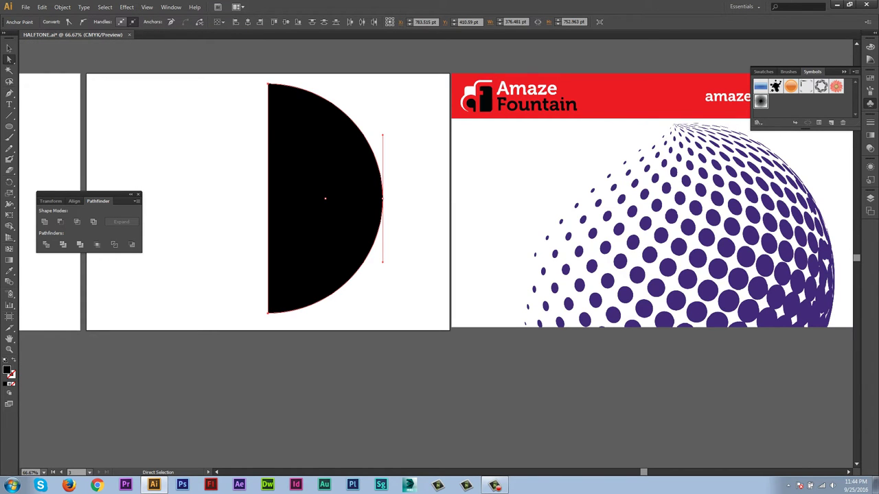
- Apply 3D Revolve to the half-circle, previewing it revolved 360° into a shaded sphere
key("v")
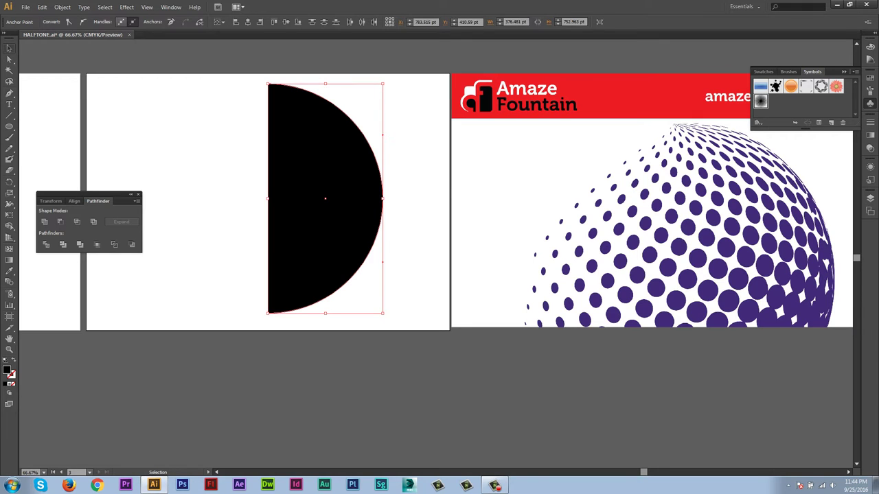
key("ctrl+shift+a")
left_click(323, 199)
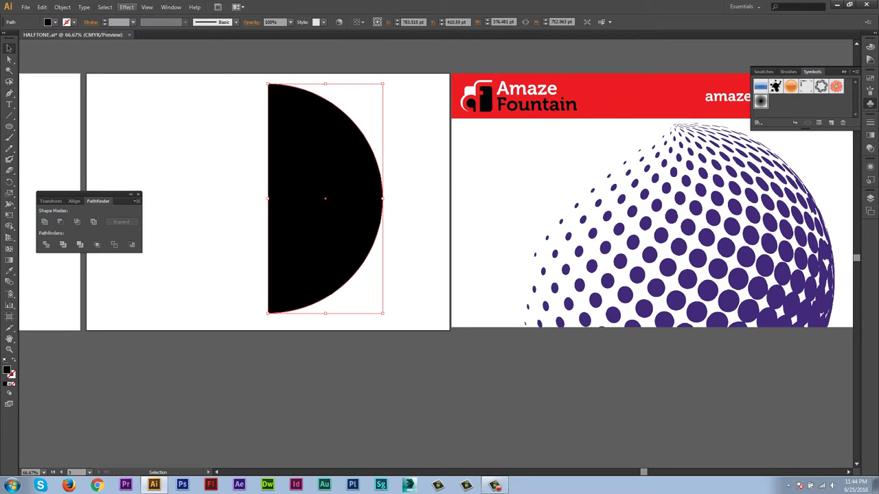
left_click(126, 7)
mouse_move(135, 62)
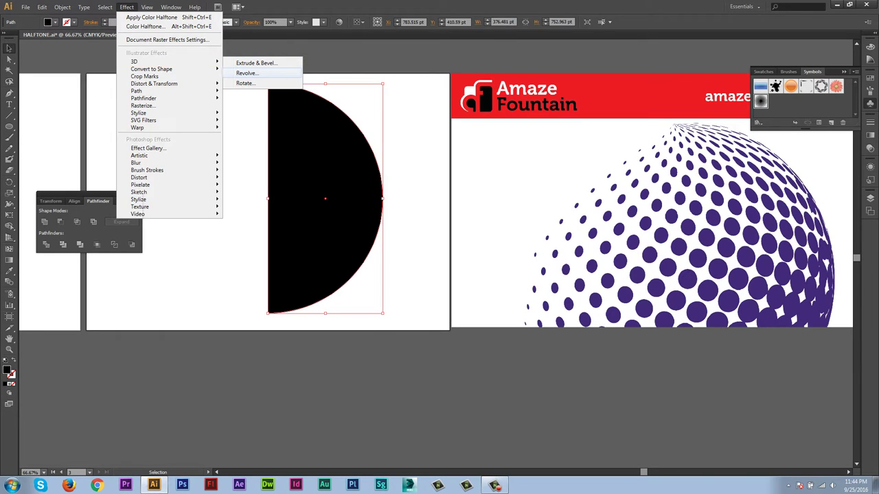
left_click(246, 73)
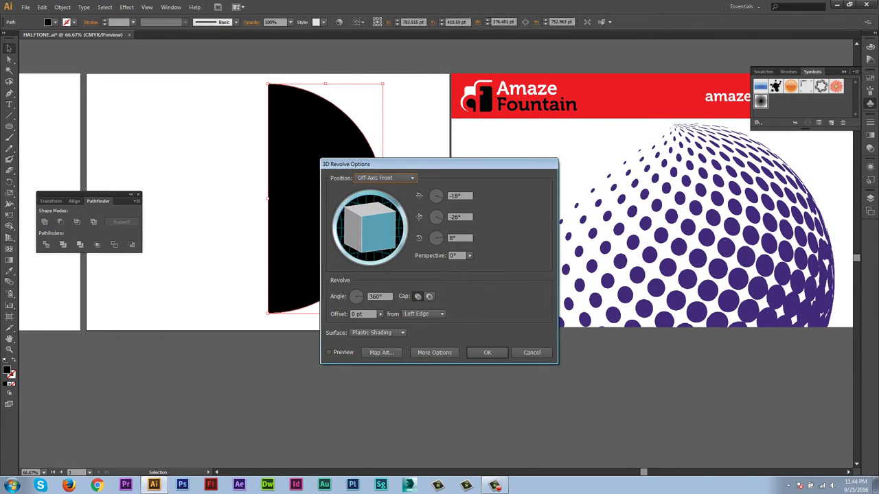
left_click_drag(384, 164, 472, 130)
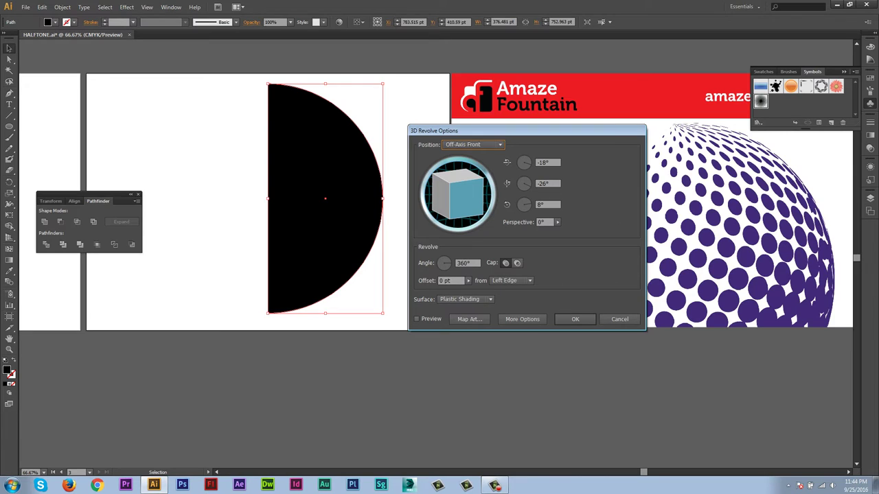
left_click(416, 318)
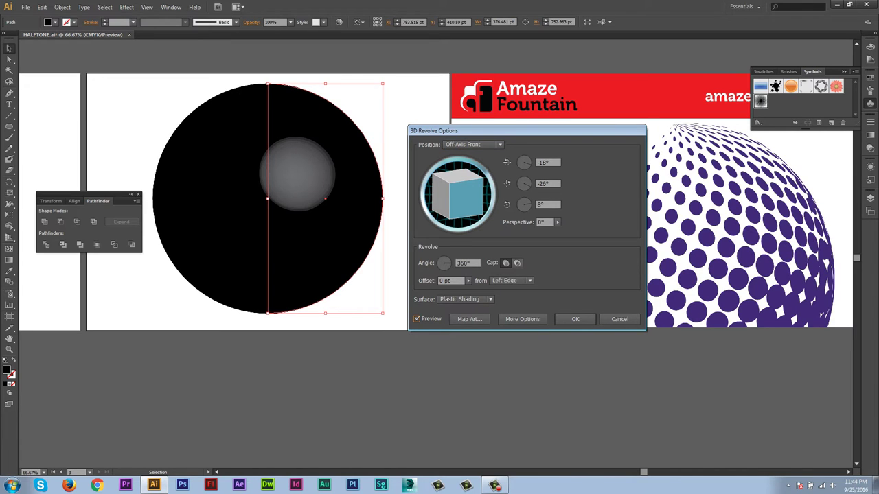
- In Map Art, turn on Invisible Geometry and map the halftone01 symbol onto the sphere's surface
left_click(469, 319)
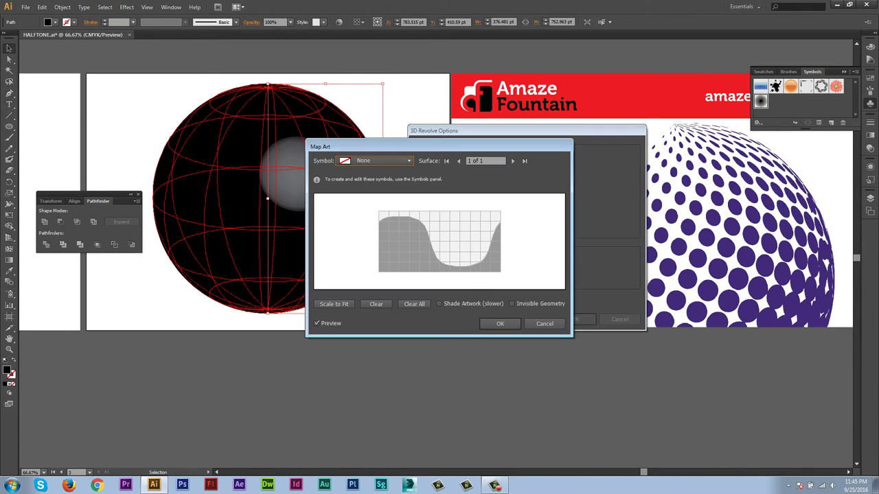
left_click_drag(357, 146, 523, 108)
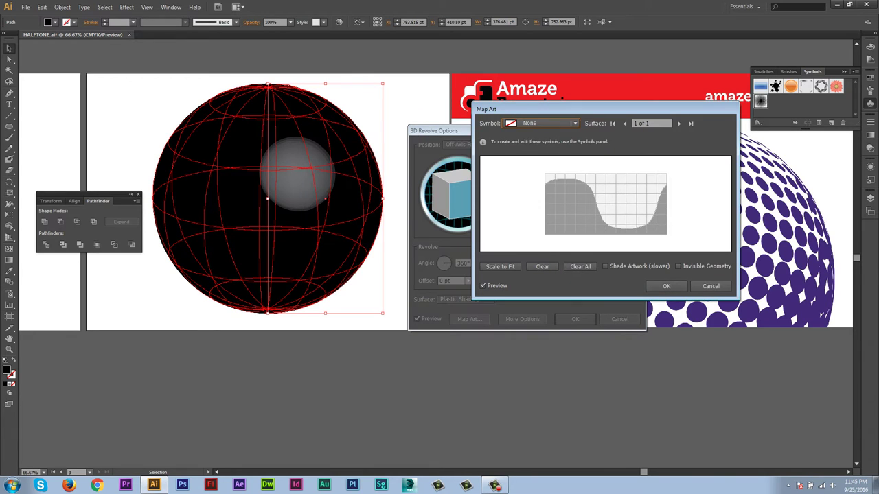
left_click(677, 266)
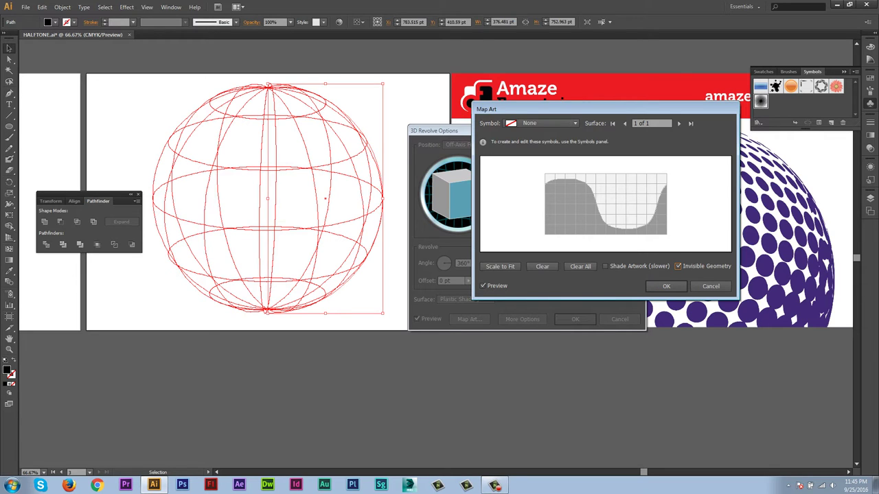
left_click(543, 123)
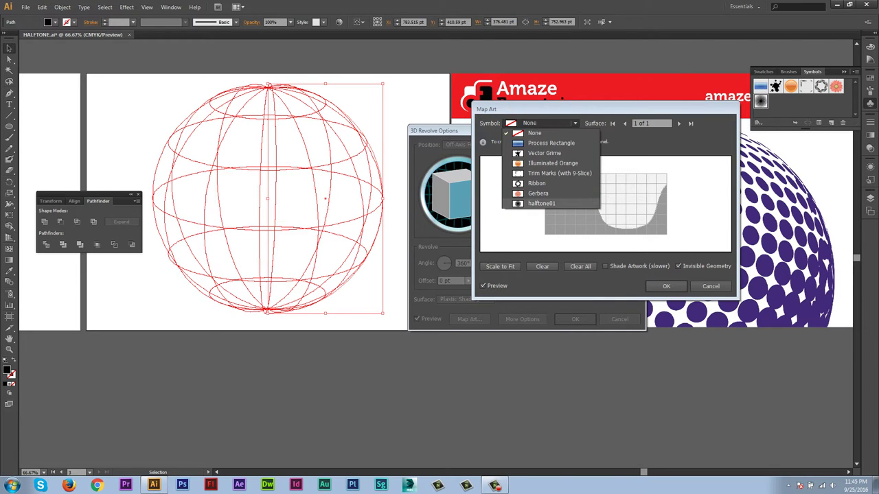
left_click(543, 203)
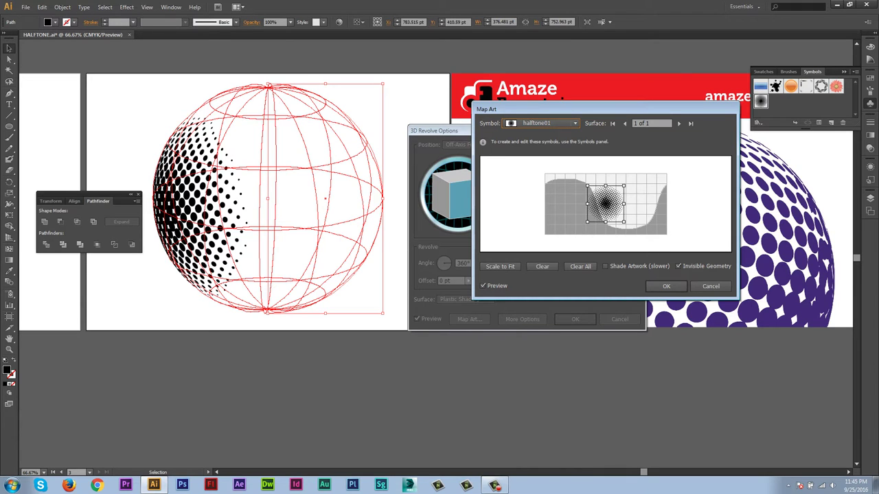
- Enlarge and position the halftone01 pattern so it covers the sphere's front, then confirm Map Art
left_click_drag(623, 185, 666, 157)
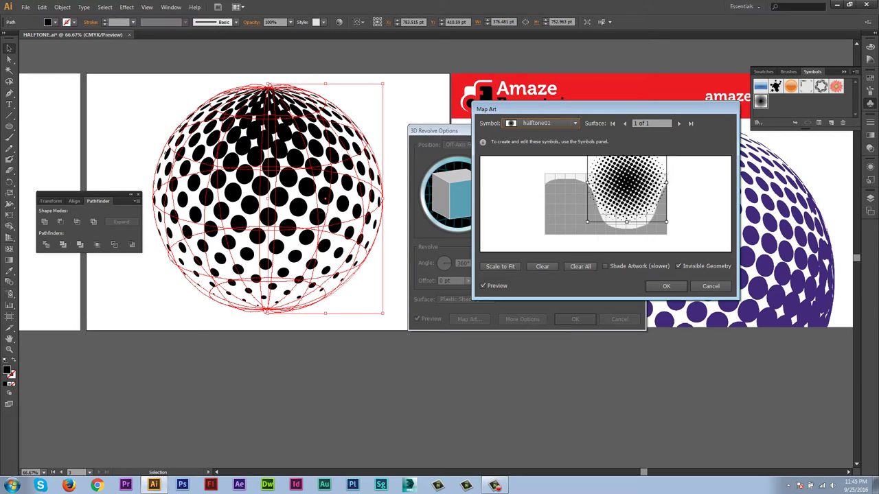
left_click_drag(626, 192, 596, 196)
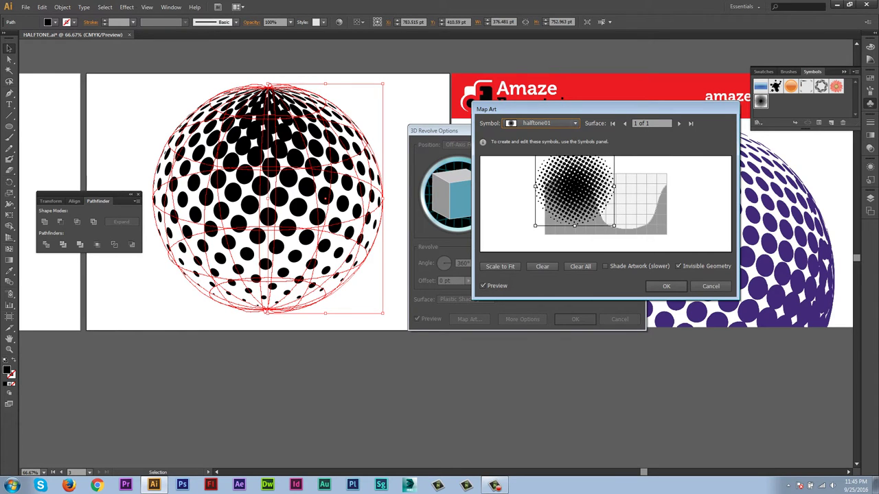
mouse_move(574, 191)
left_mouse_down()
mouse_move(610, 204)
mouse_move(644, 194)
mouse_move(630, 202)
mouse_move(642, 209)
left_mouse_up()
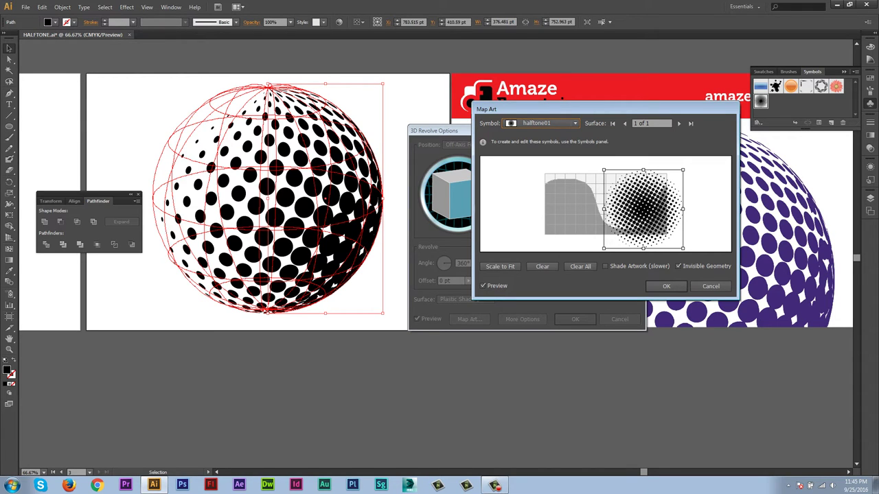
left_click_drag(642, 209, 627, 214)
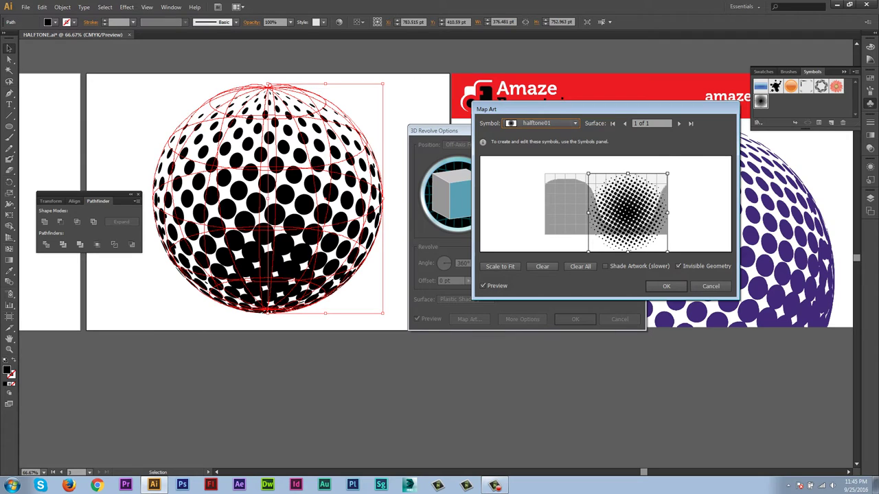
mouse_move(627, 213)
left_mouse_down()
mouse_move(628, 202)
mouse_move(627, 220)
left_mouse_up()
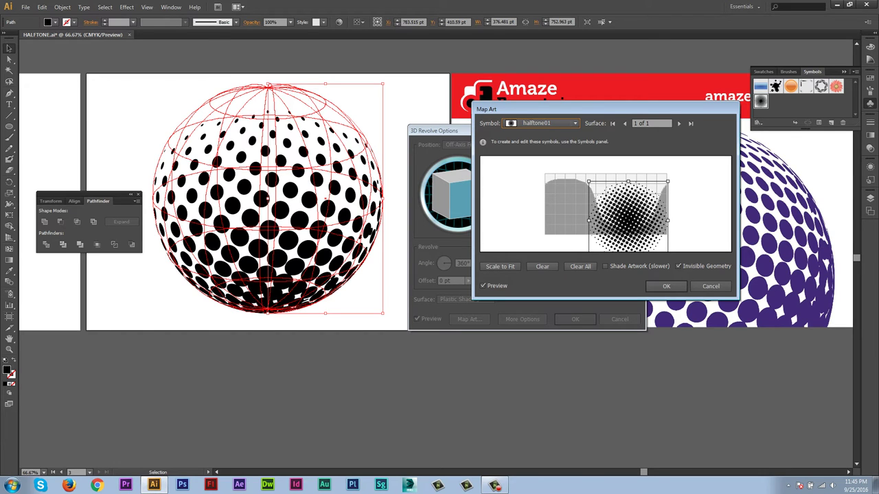
left_click_drag(627, 220, 641, 212)
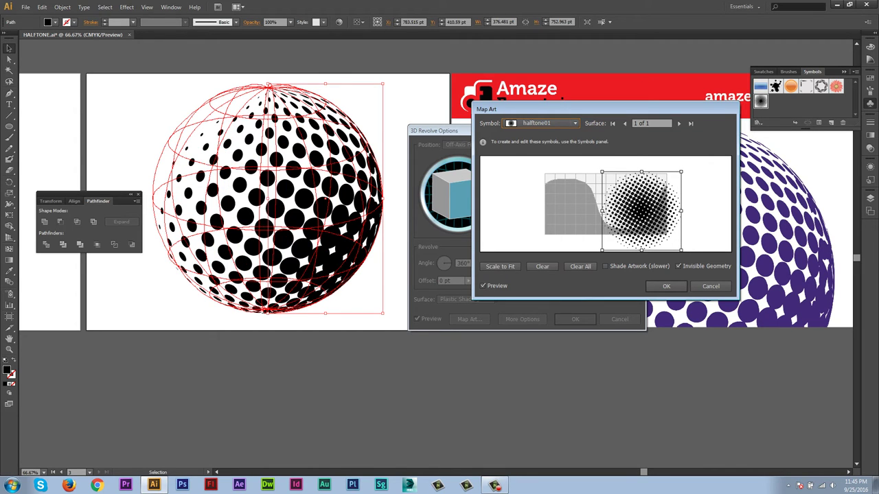
left_click(666, 286)
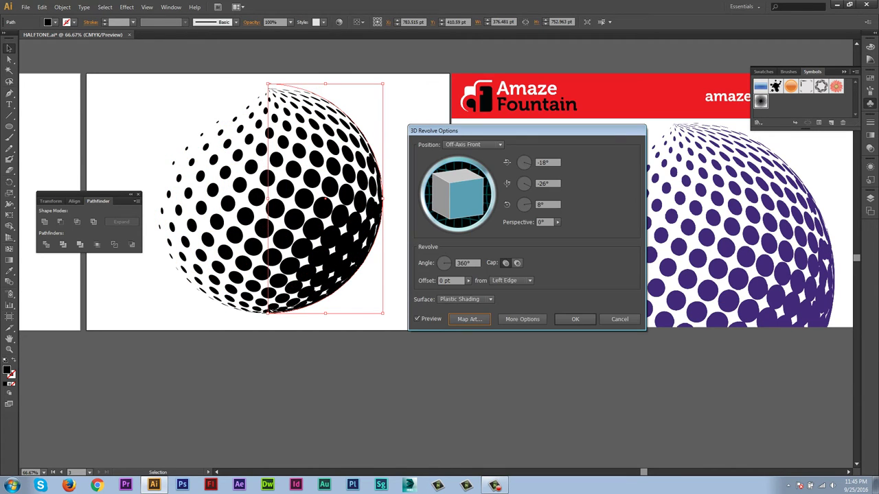
- Apply the 3D Revolve effect and set the fill colour to green from the CMYK spectrum
left_click(575, 320)
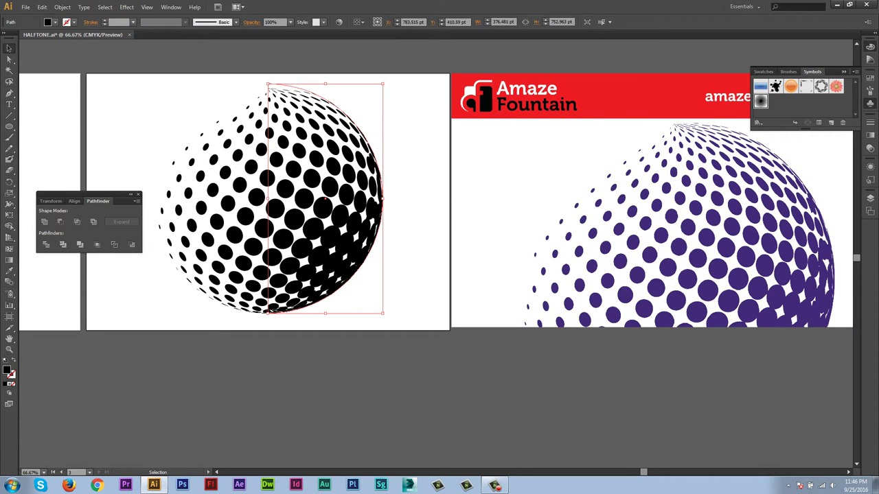
left_click(870, 46)
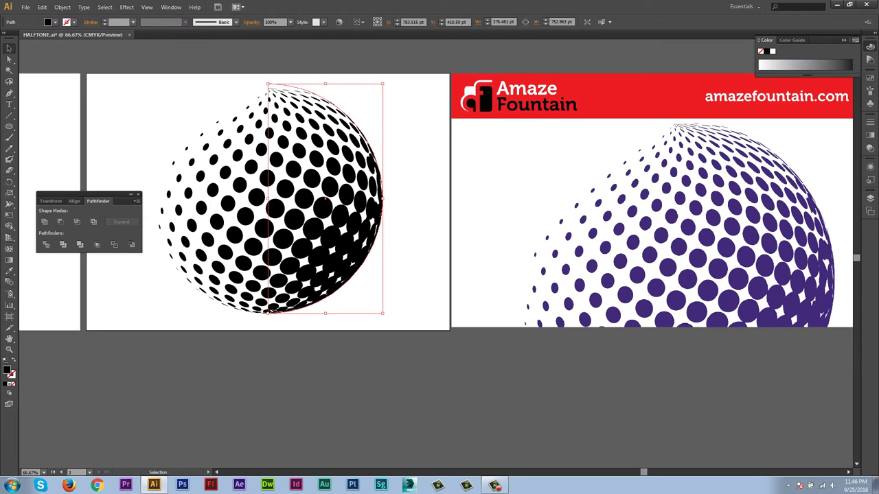
left_click(854, 39)
left_click(789, 87)
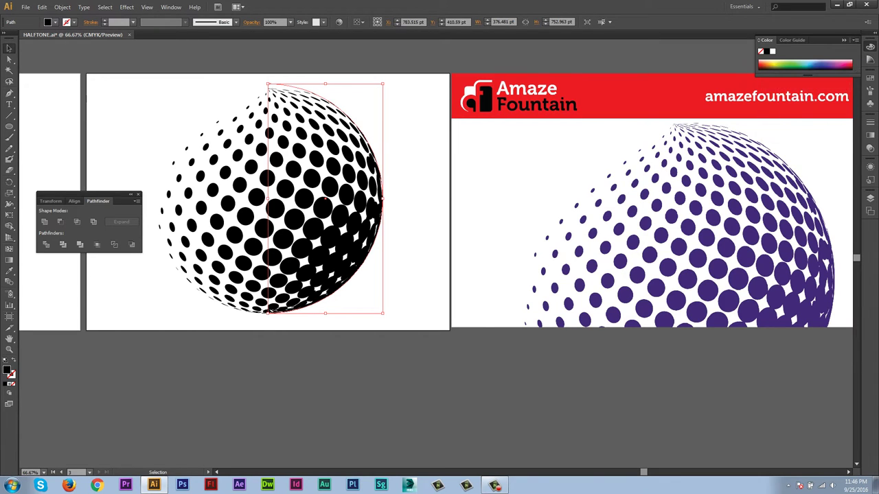
left_click(793, 64)
- Run Expand Appearance, then Expand, turning the sphere into a group of plain dot paths
left_click(61, 7)
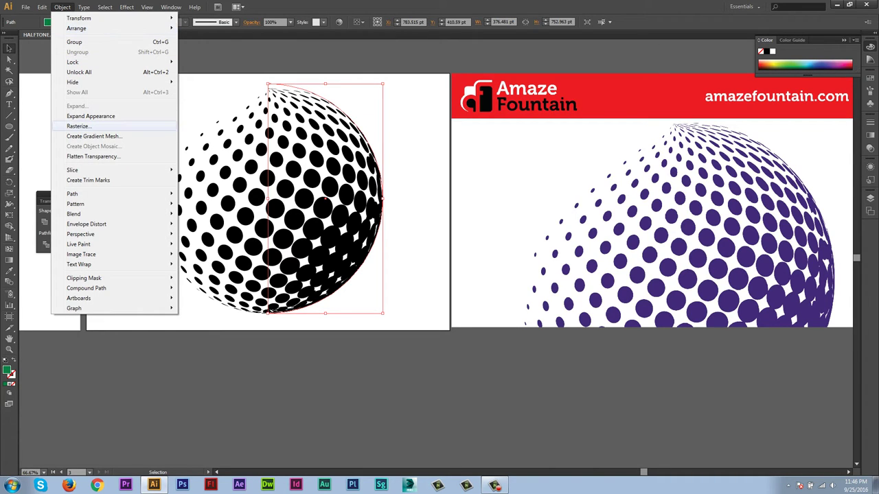
left_click(91, 116)
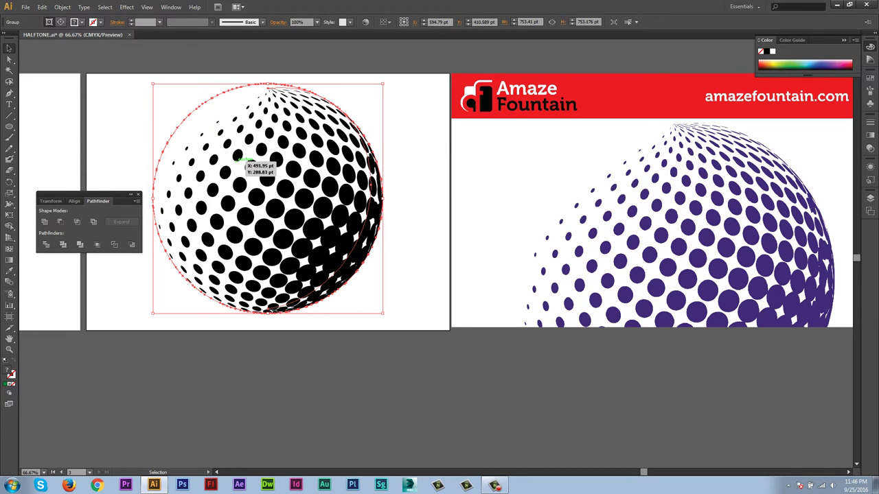
left_click(62, 7)
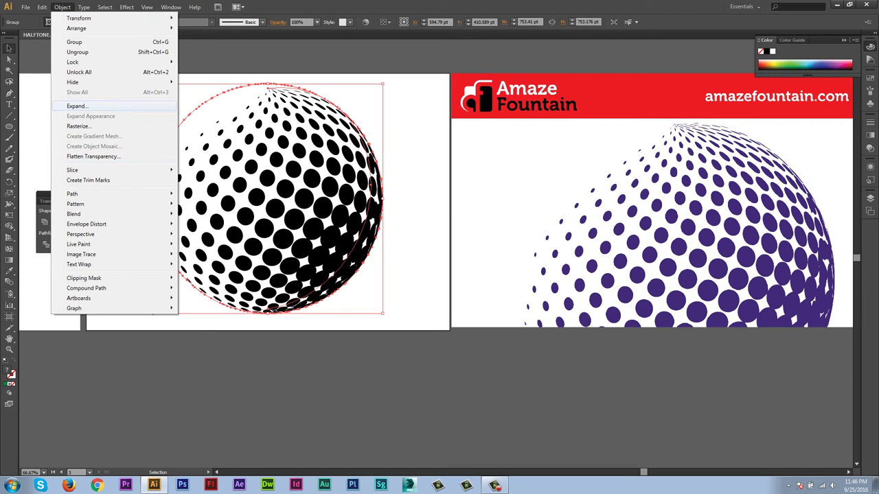
left_click(76, 105)
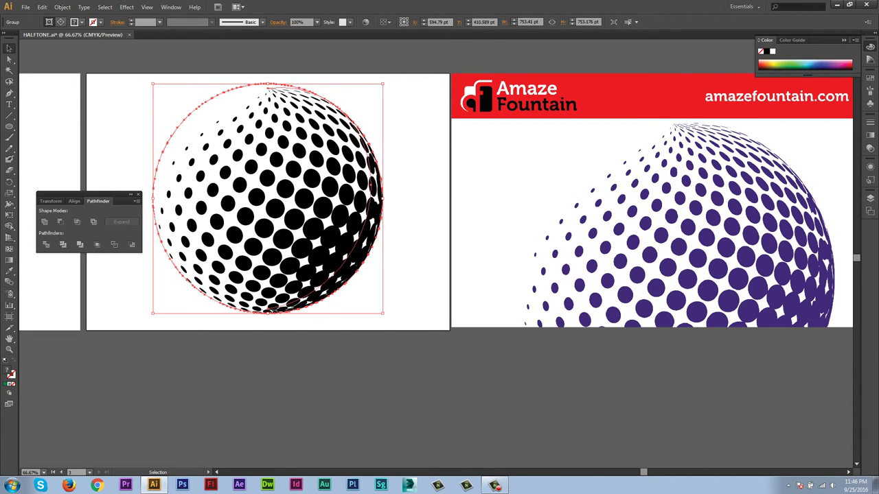
left_click(10, 59)
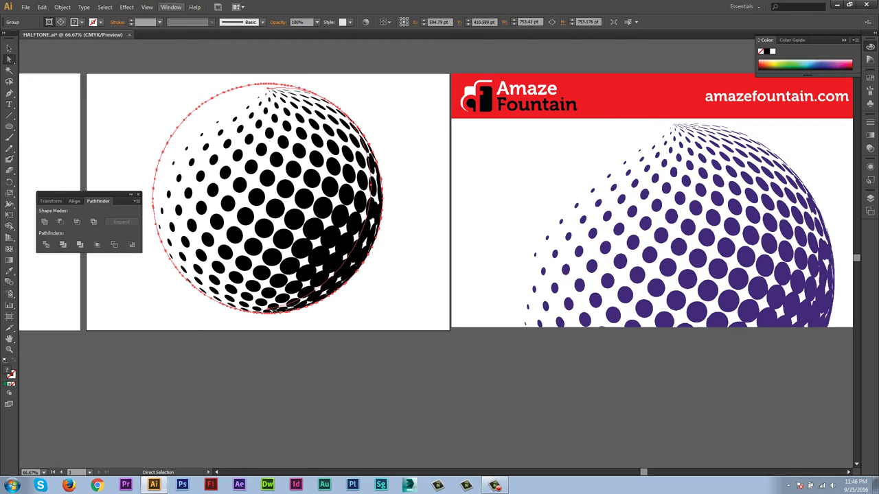
- Delete the stray outline paths left in the expanded sphere
left_click(225, 172)
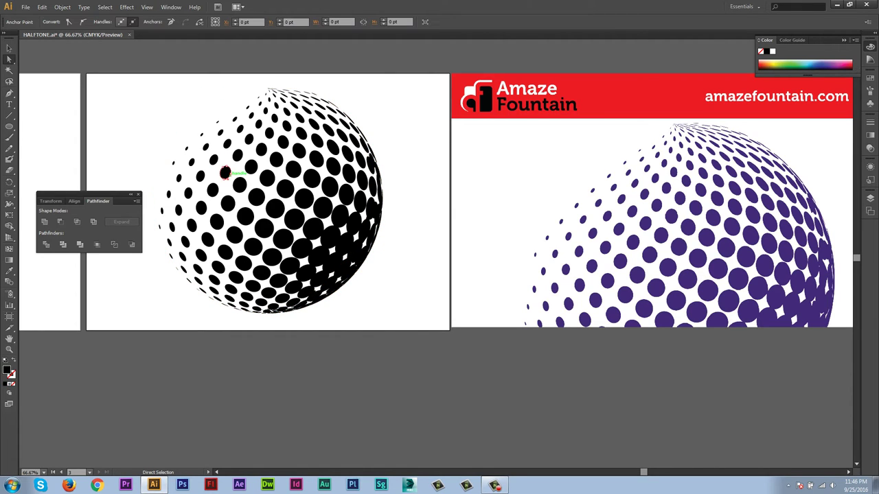
left_click(239, 184, "shift")
key("Delete")
- Select all dots with the same fill, cut them, and paste them back in front
left_click(126, 7)
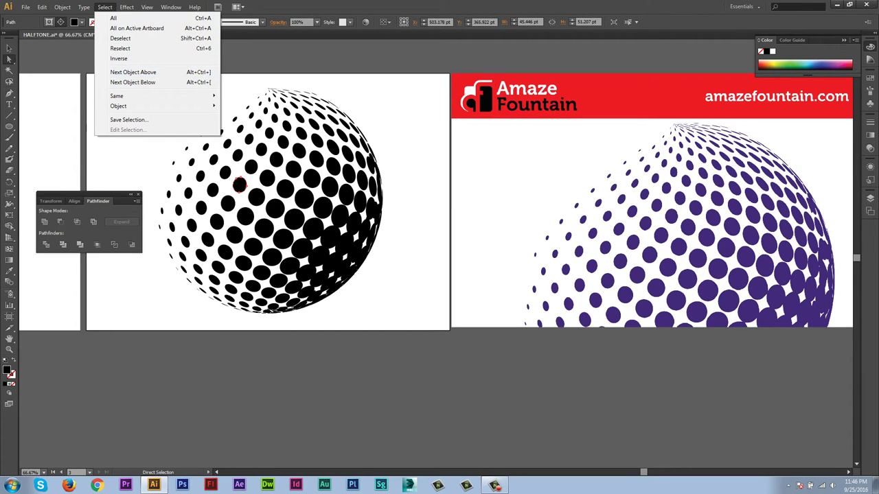
mouse_move(117, 96)
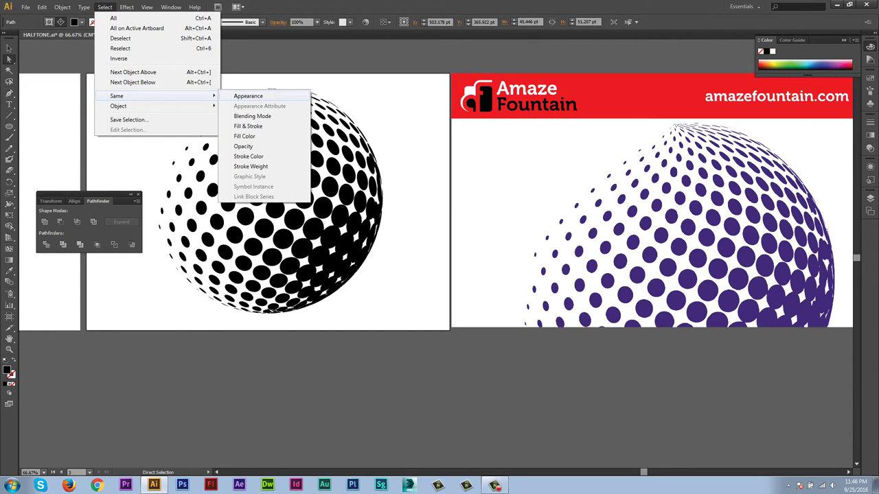
left_click(244, 136)
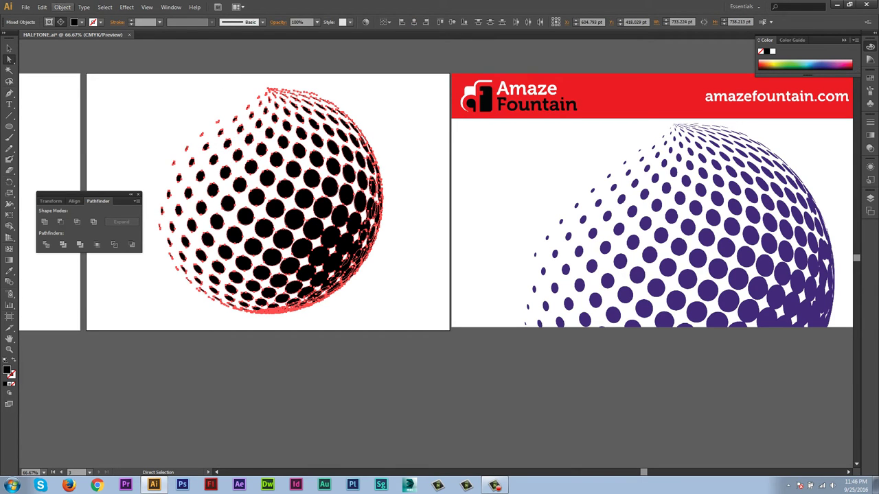
left_click(42, 7)
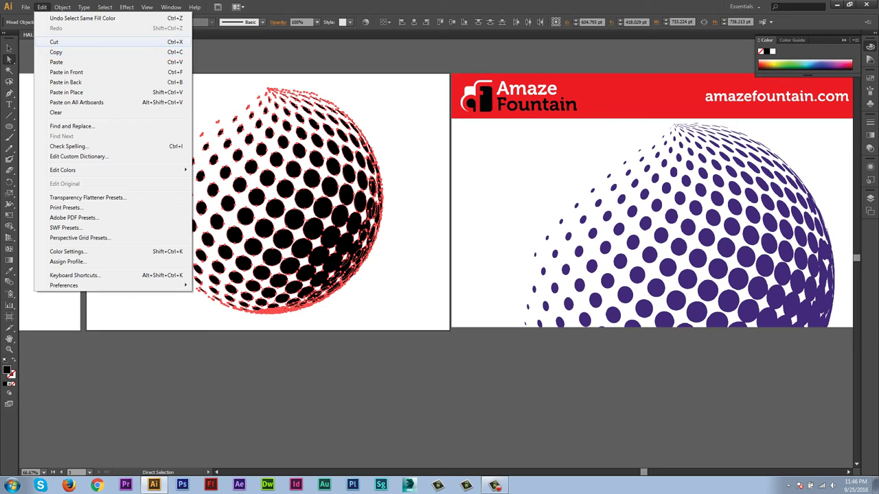
left_click(55, 42)
key("ctrl+f")
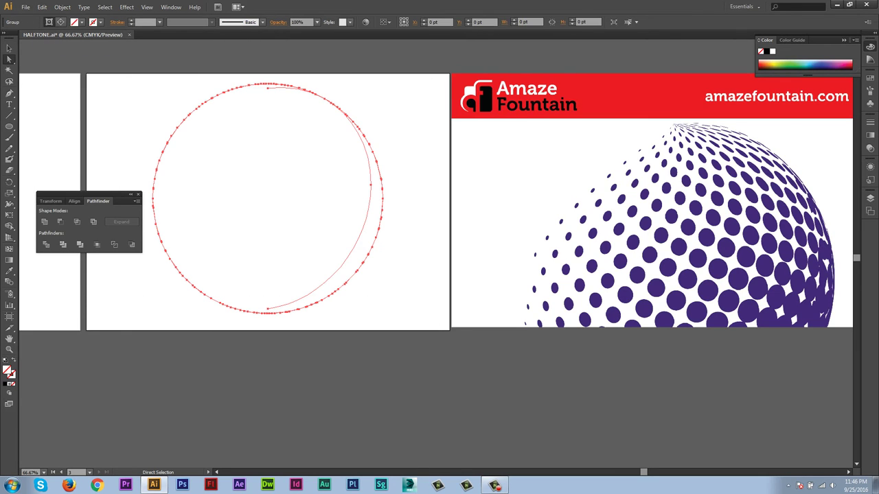
key("ctrl+z")
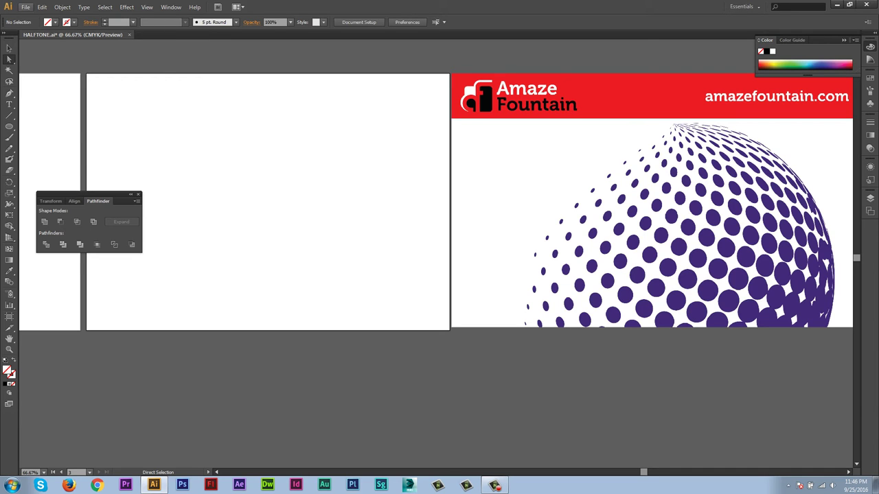
left_click(26, 7)
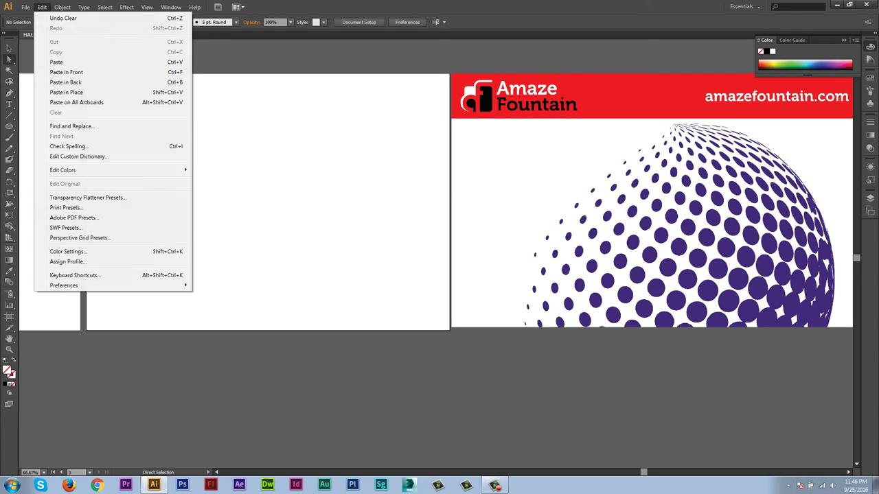
mouse_move(42, 7)
left_click(66, 72)
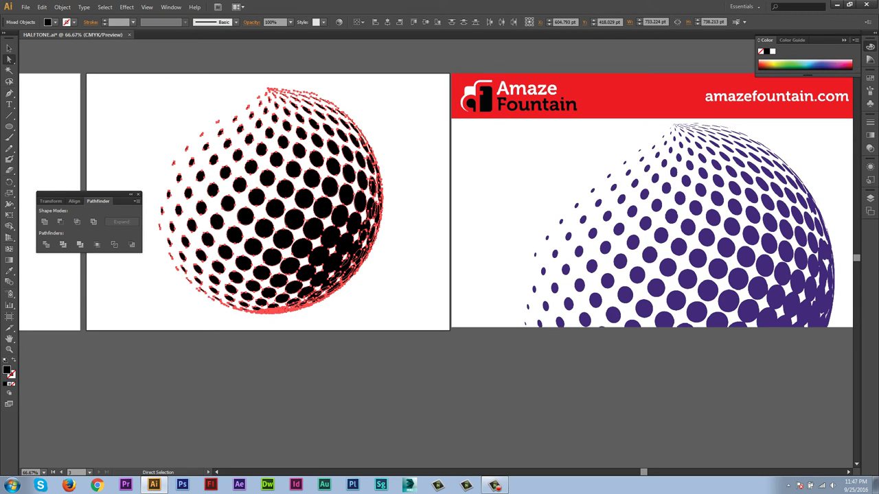
- Fill the dots with a reversed radial gradient and set its centre stop to green
left_click(784, 65)
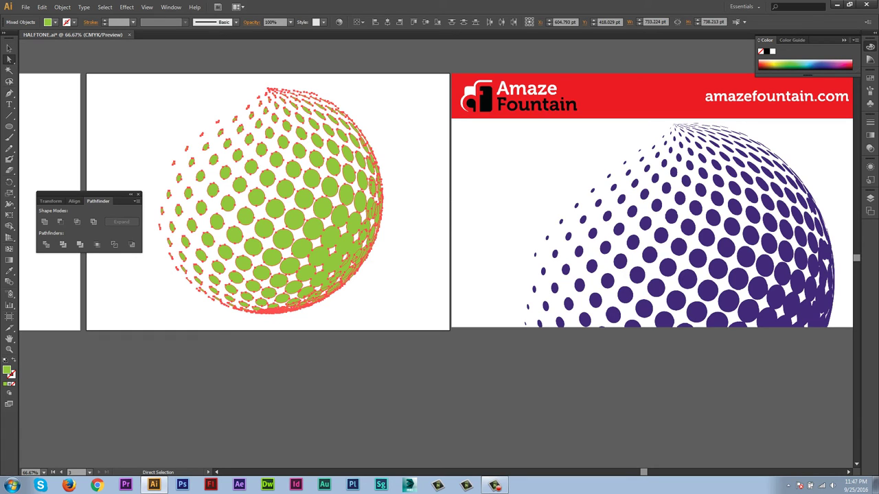
left_click(10, 383)
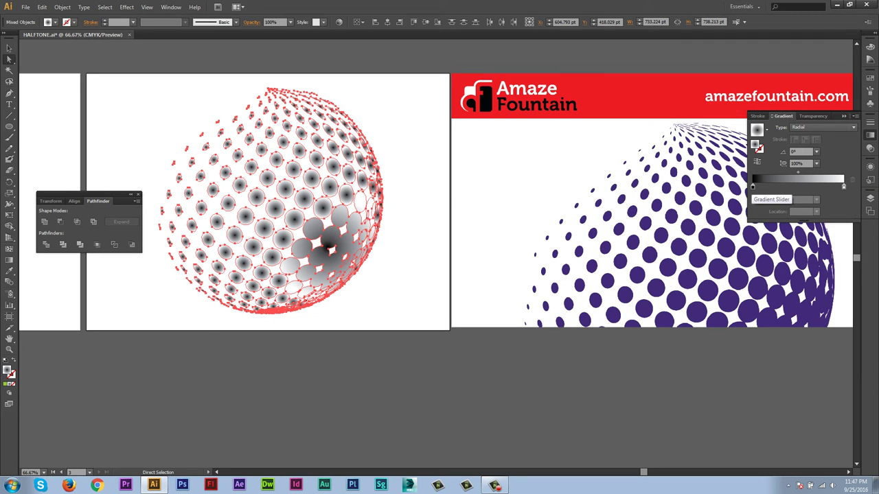
left_click(757, 161)
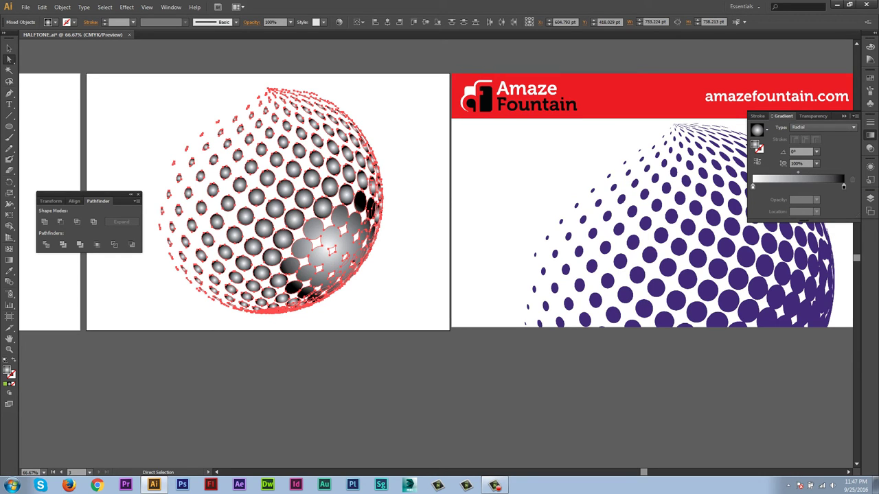
double_click(753, 186)
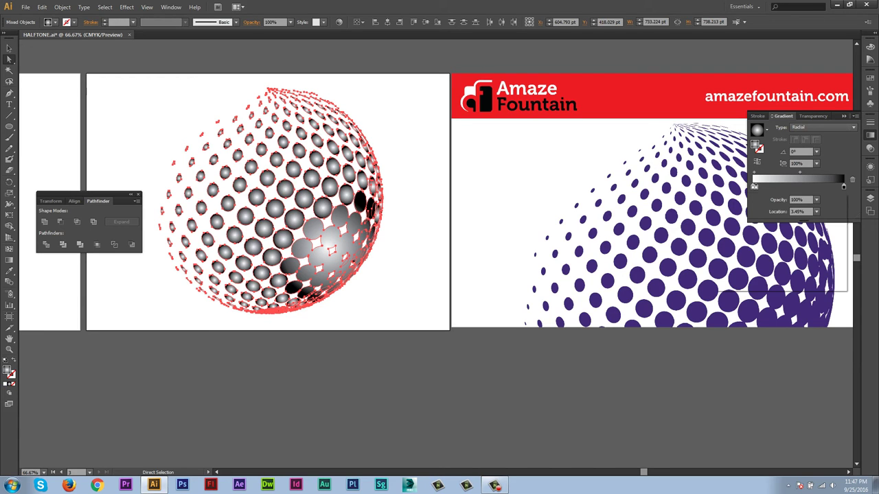
left_click(769, 279)
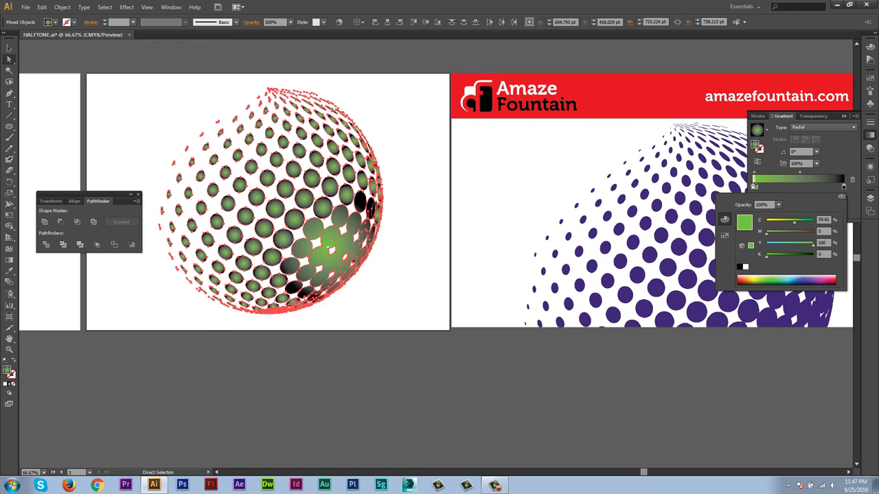
- Set the outer gradient stop to blue in CMYK colour mode
left_click(841, 196)
left_click(783, 208)
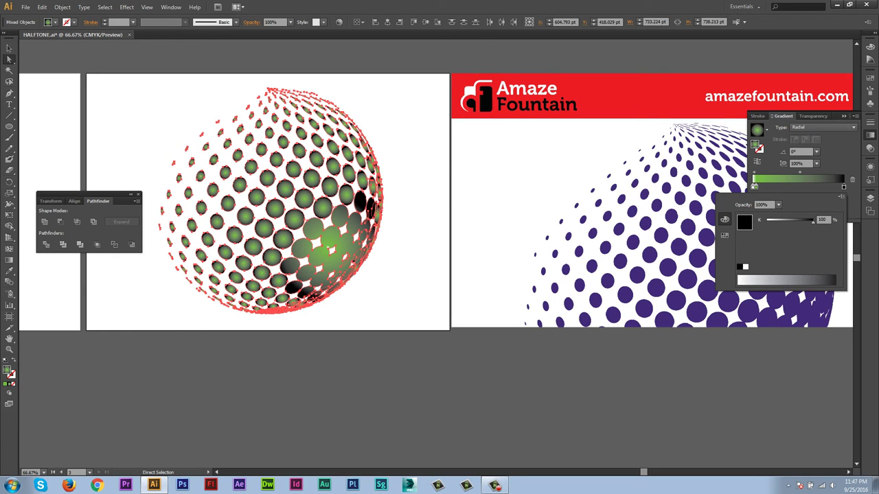
left_click(841, 197)
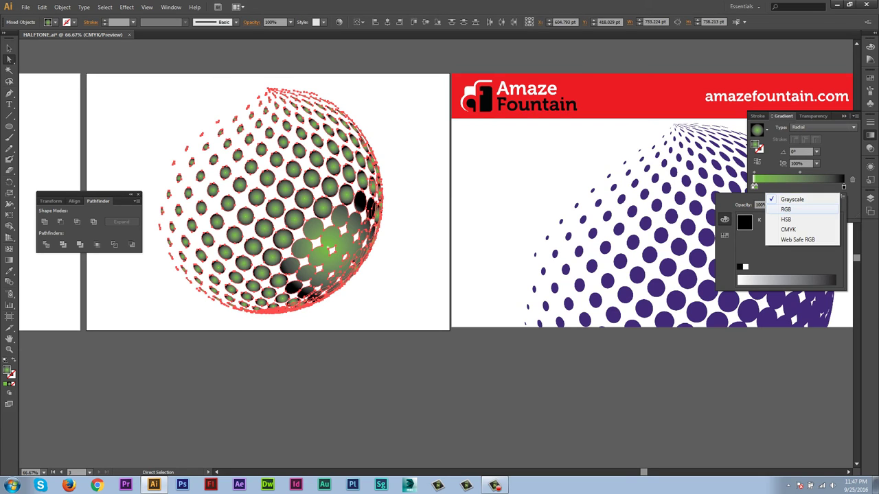
left_click(788, 229)
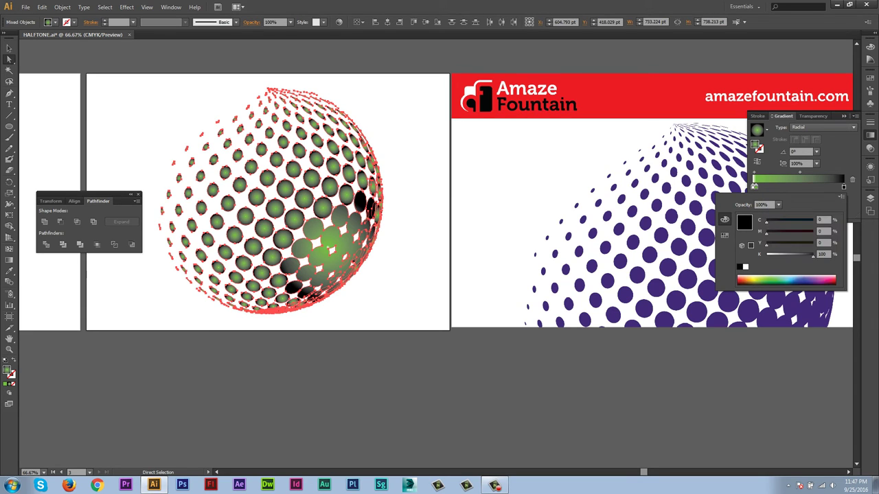
left_click(817, 279)
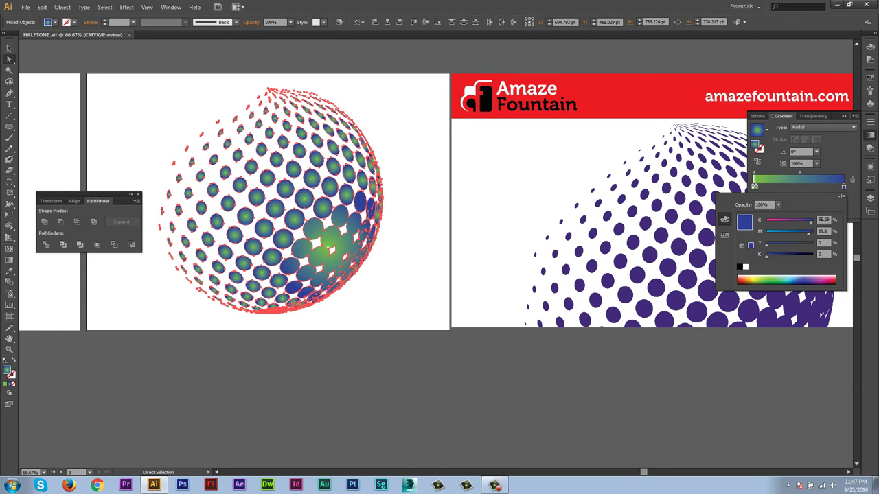
left_click(757, 160)
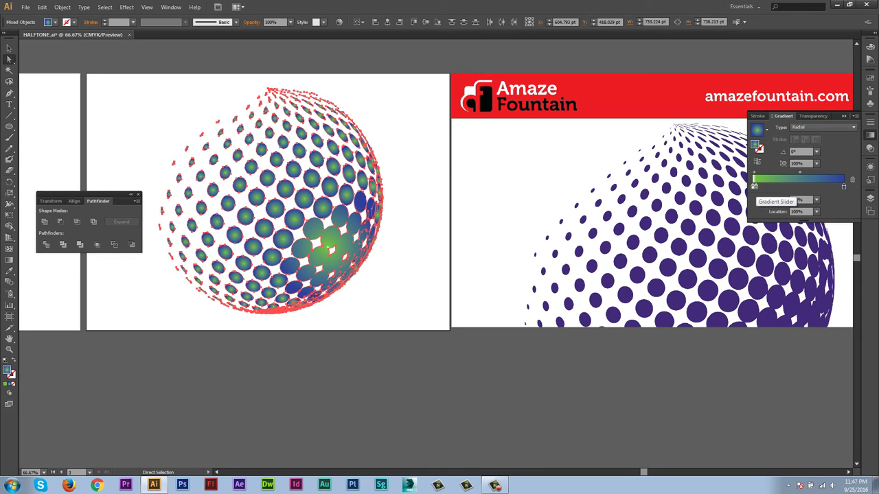
- Make the centre stop white and move the blue stop inward to about 62.86% location
left_click(753, 186)
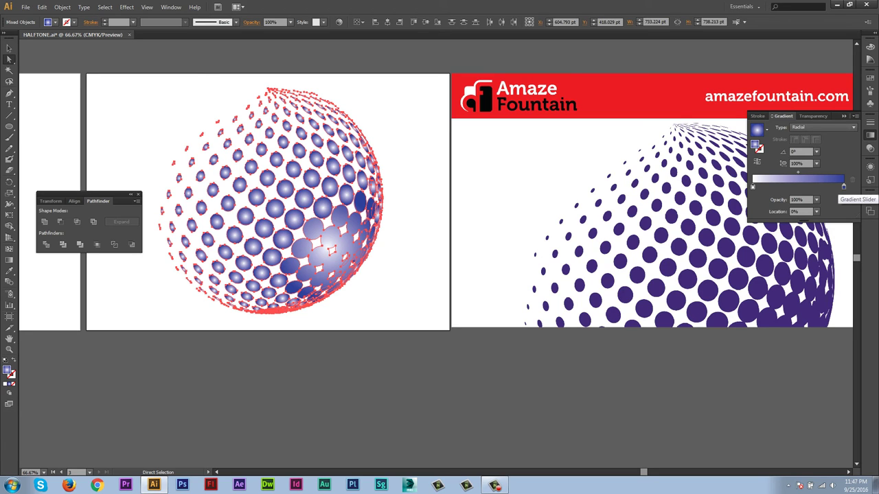
left_click_drag(844, 186, 829, 186)
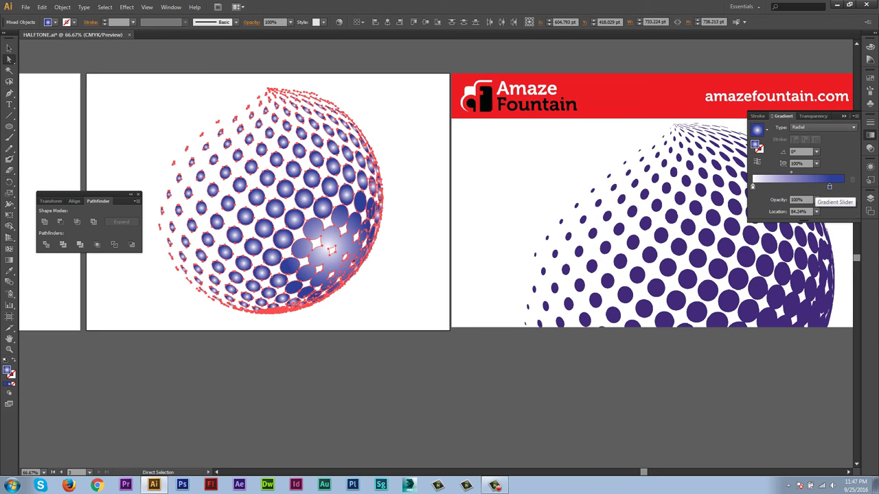
left_click_drag(829, 186, 814, 186)
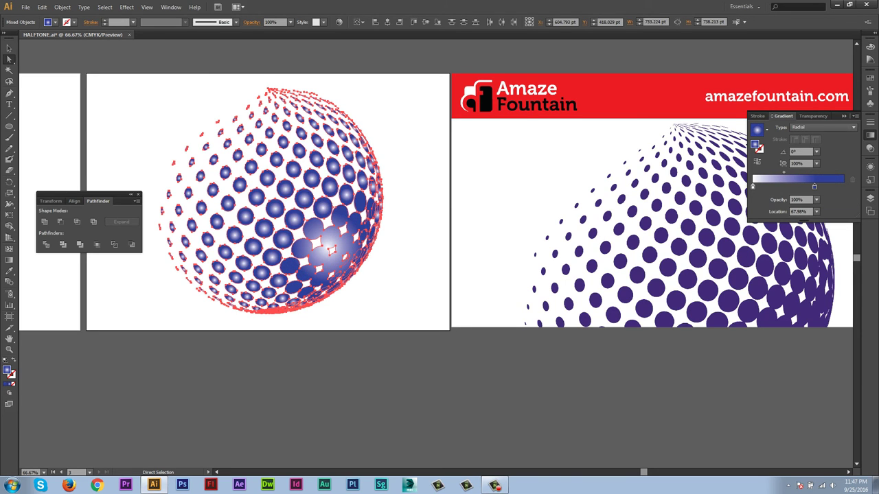
left_click_drag(814, 186, 811, 186)
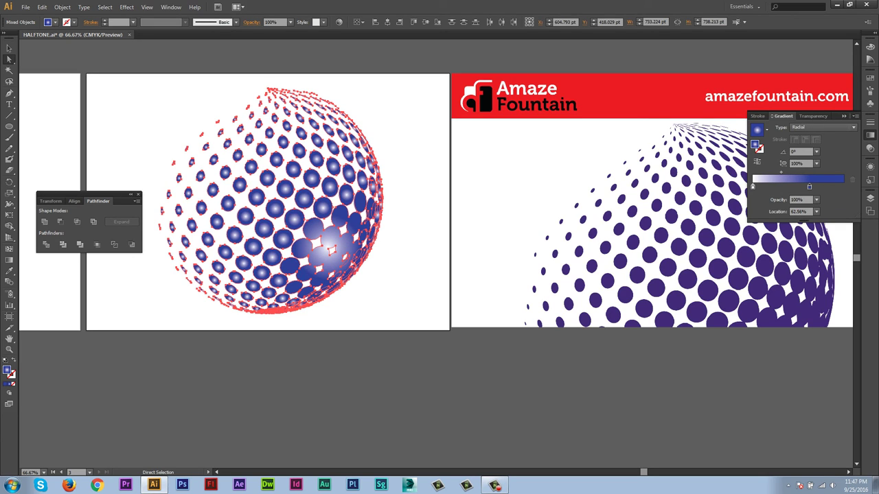
key("ctrl+shift+a")
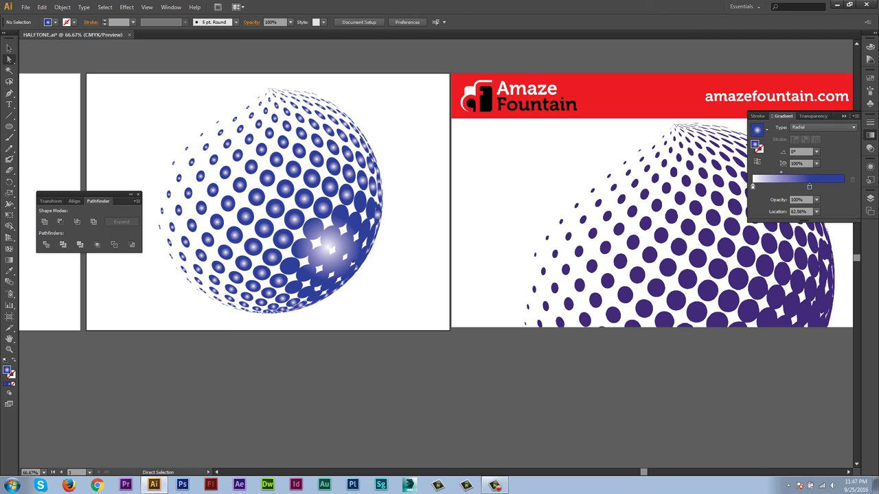
- Zoom out, select the blue halftone sphere group, and Alt-drag a copy onto the leftmost artboard
key("z")
key("ctrl+minus")
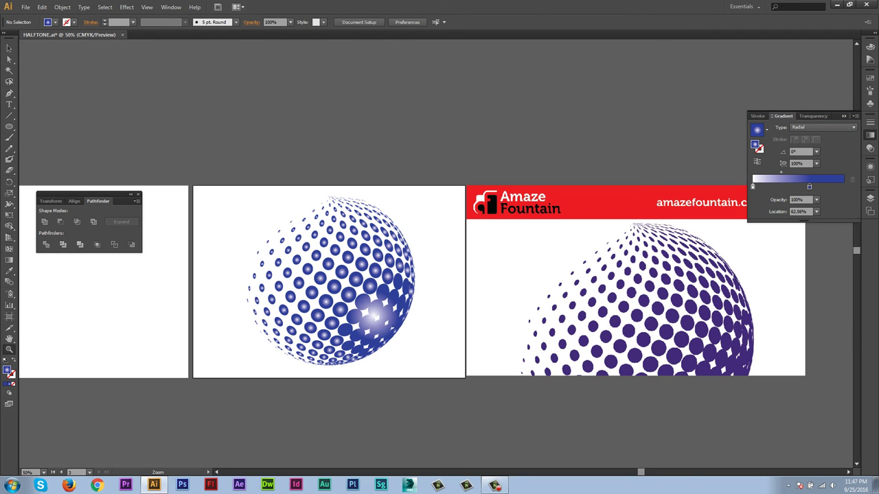
key("v")
left_click_drag(206, 199, 417, 350)
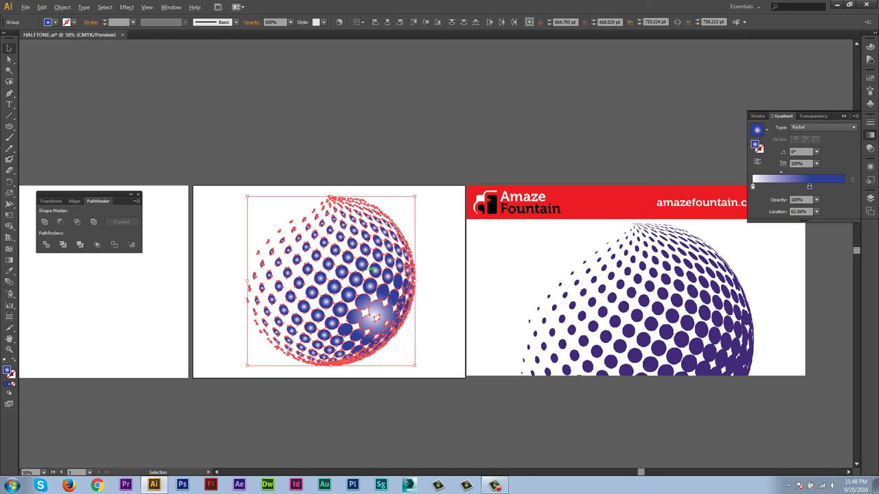
mouse_move(371, 269)
left_mouse_down()
mouse_move(146, 255)
mouse_move(154, 277)
left_mouse_up()
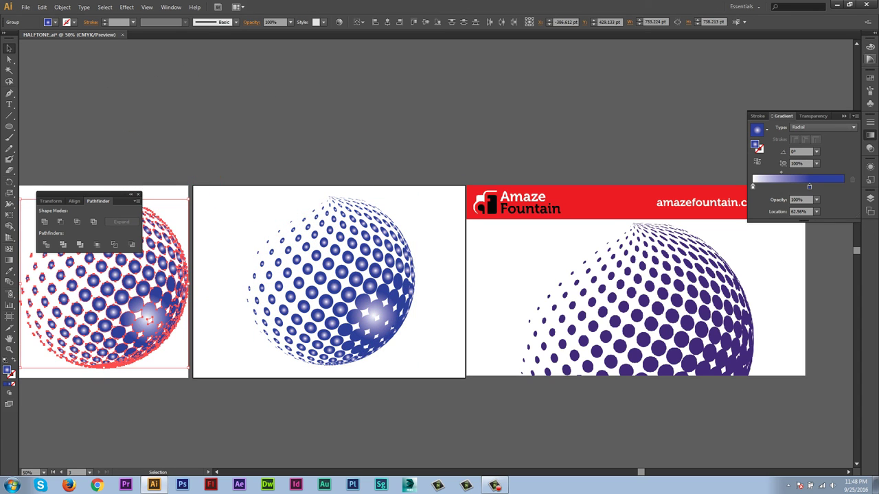
- Recolour the copied sphere green from the Color panel's CMYK spectrum, then deselect it
left_click(870, 46)
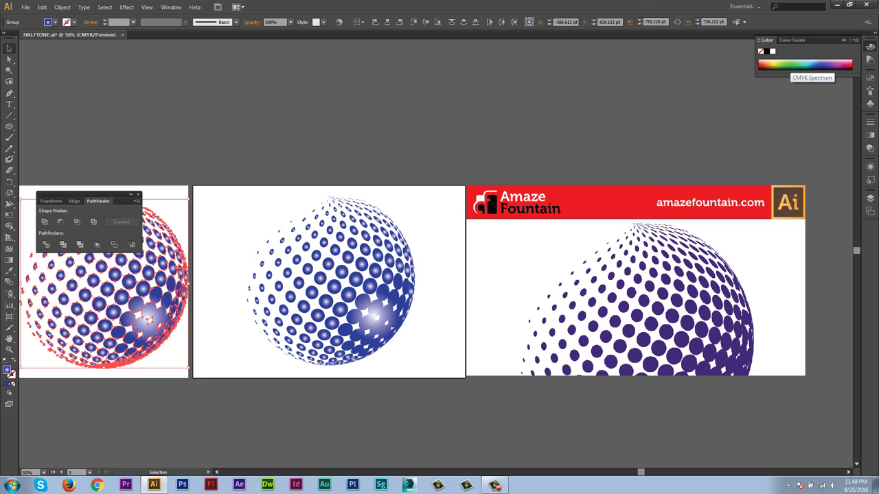
left_click(766, 64)
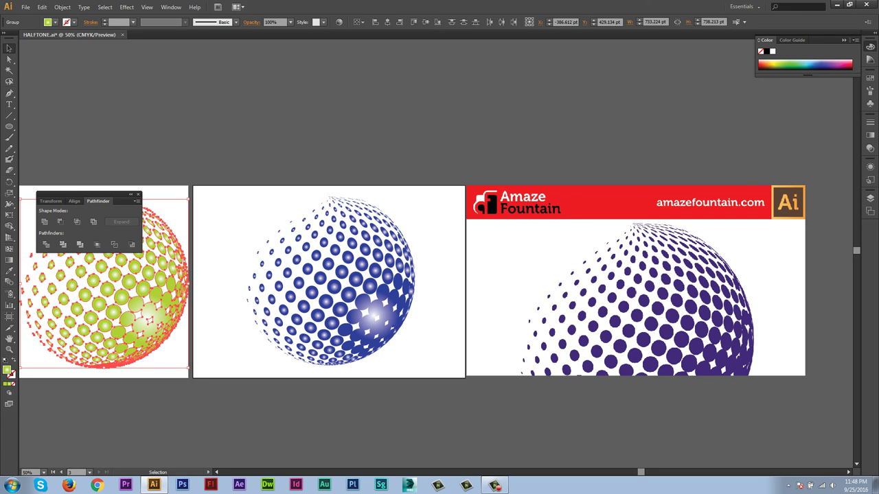
left_click(848, 64)
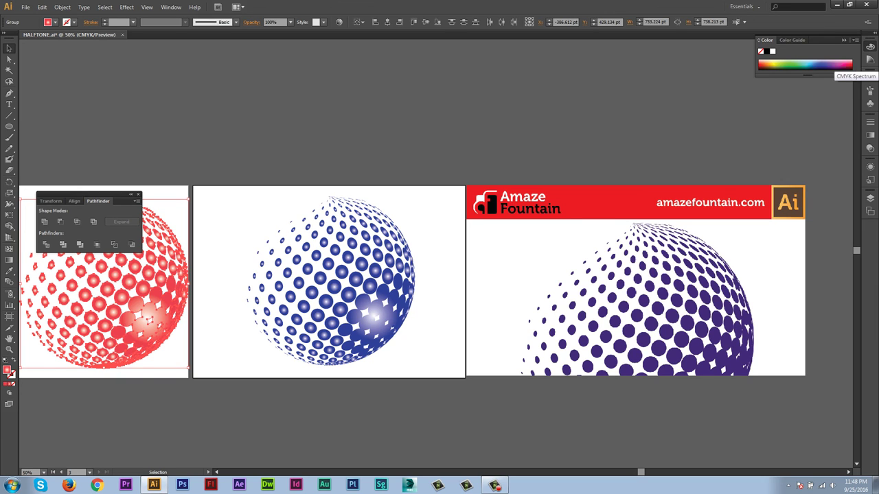
left_click(831, 61)
left_click(784, 63)
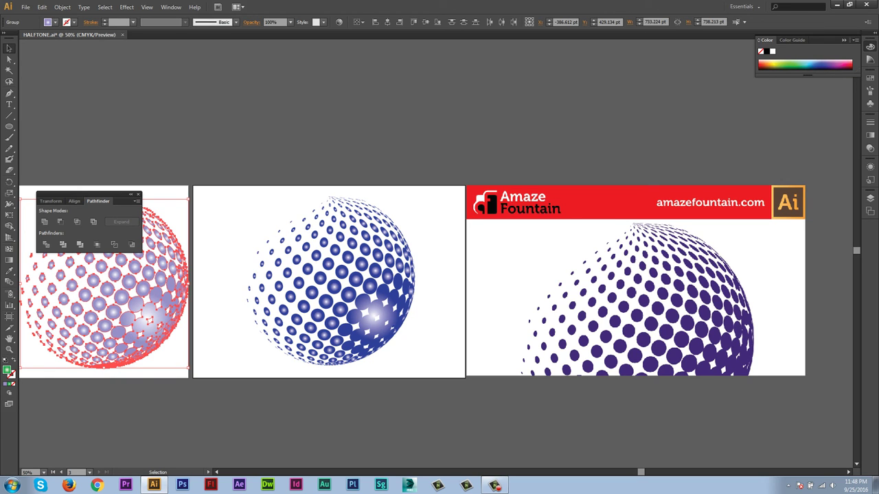
key("ctrl+shift+a")
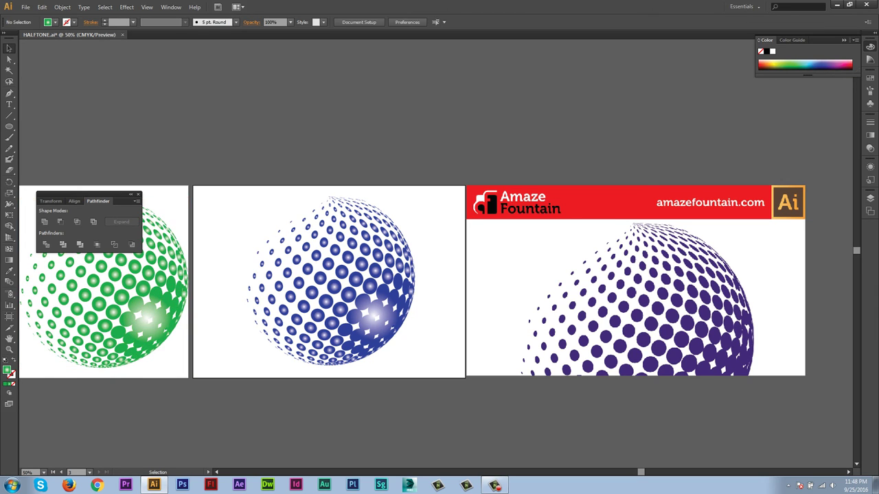